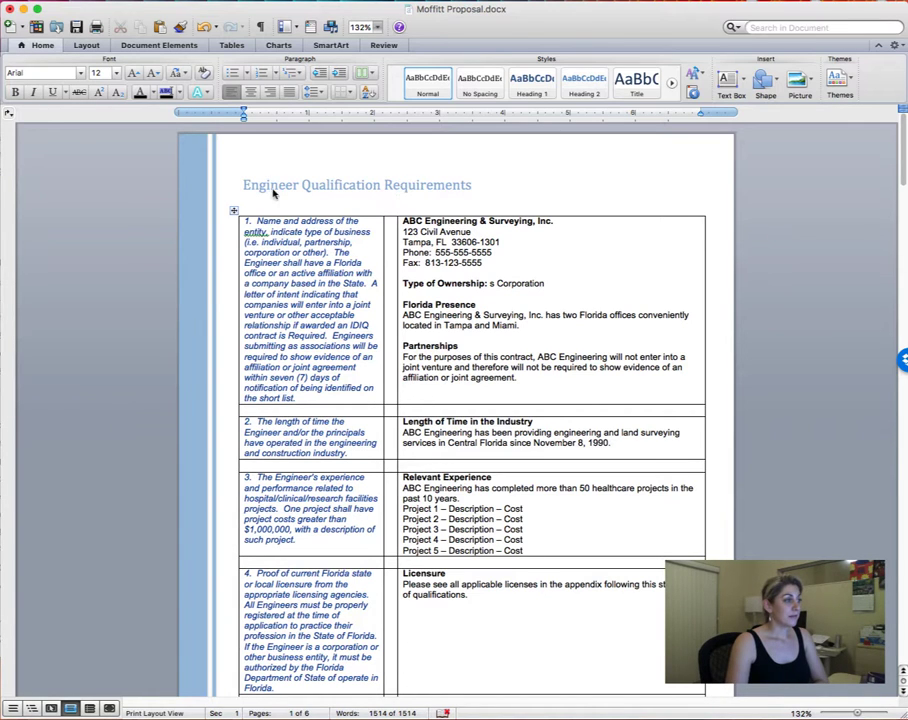
Step: Select and deselect the first question and the ABC Engineering response text
scroll(490, 260, down, 5)
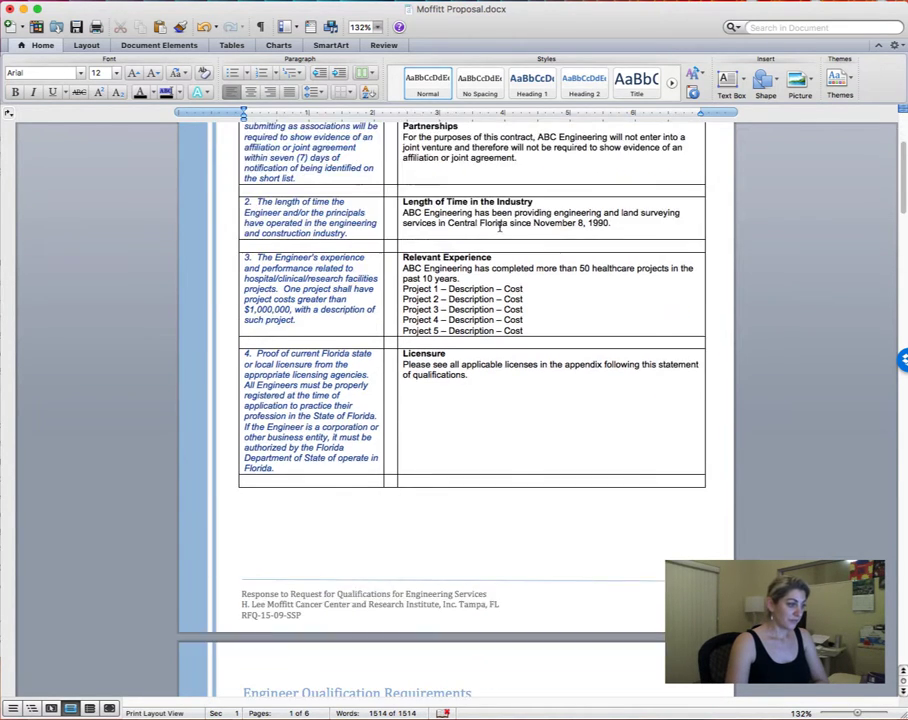
scroll(493, 297, down, 5)
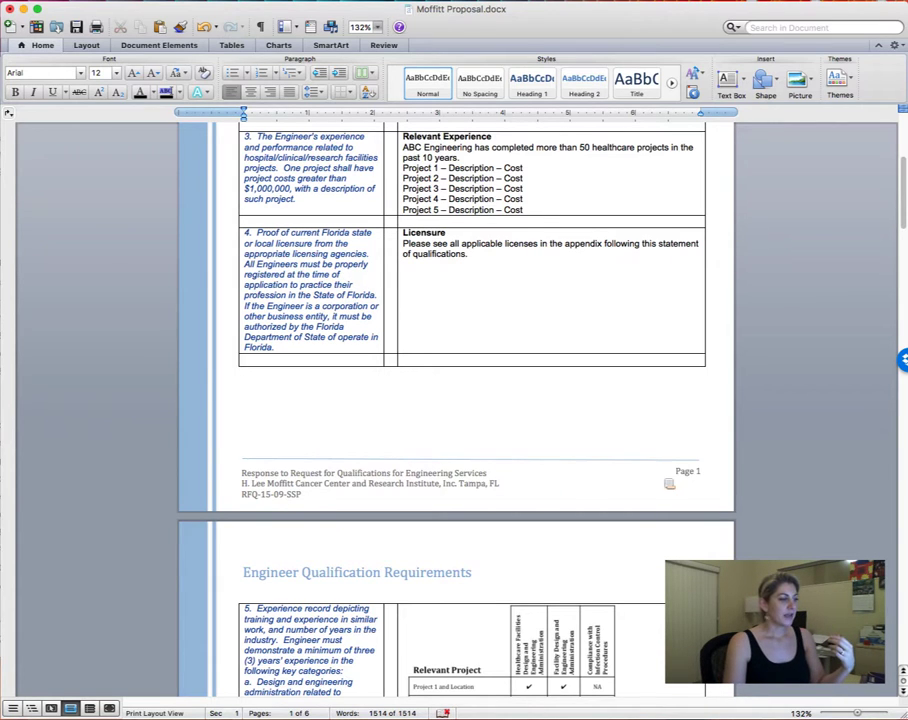
scroll(640, 473, up, 5)
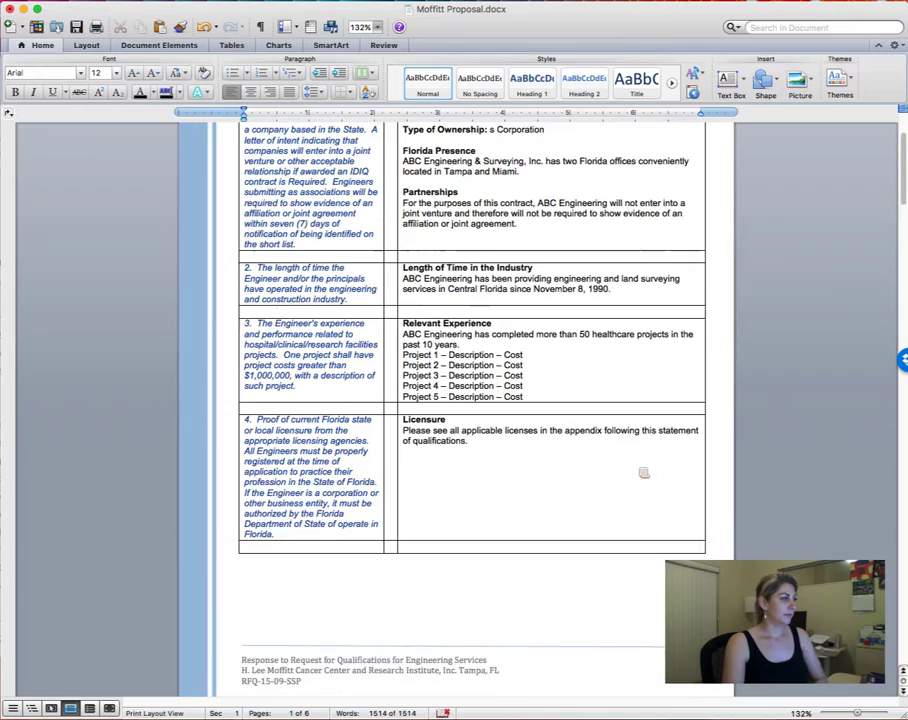
scroll(580, 478, up, 5)
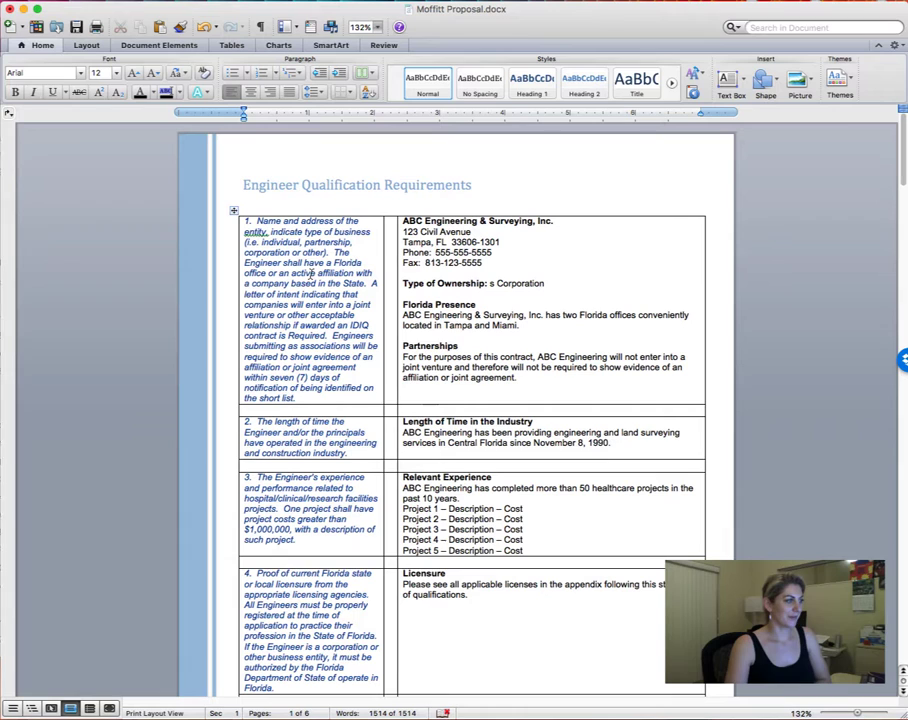
scroll(324, 325, down, 5)
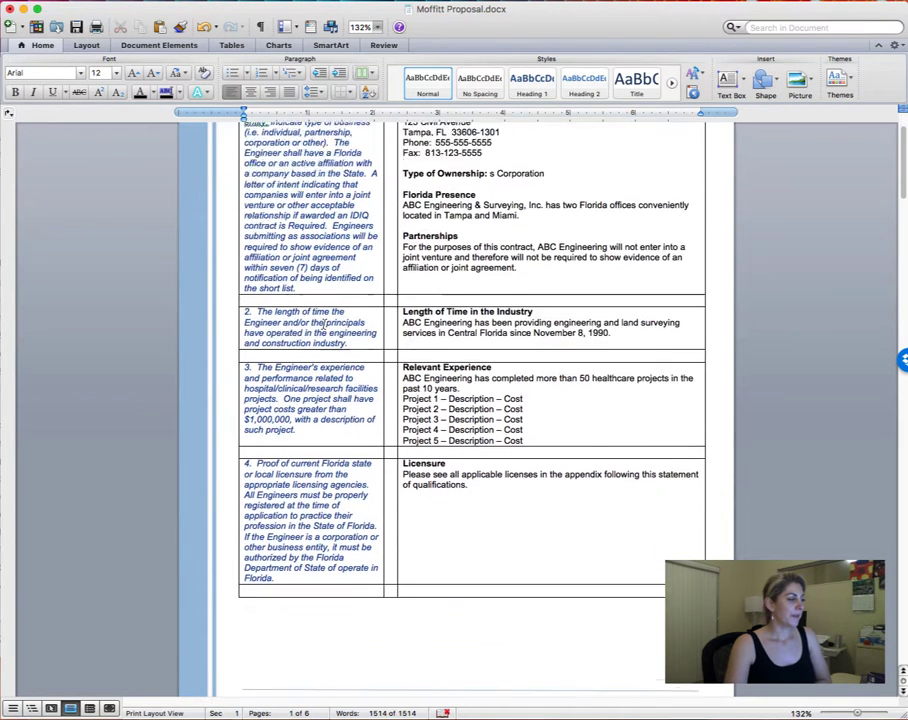
scroll(323, 324, up, 4)
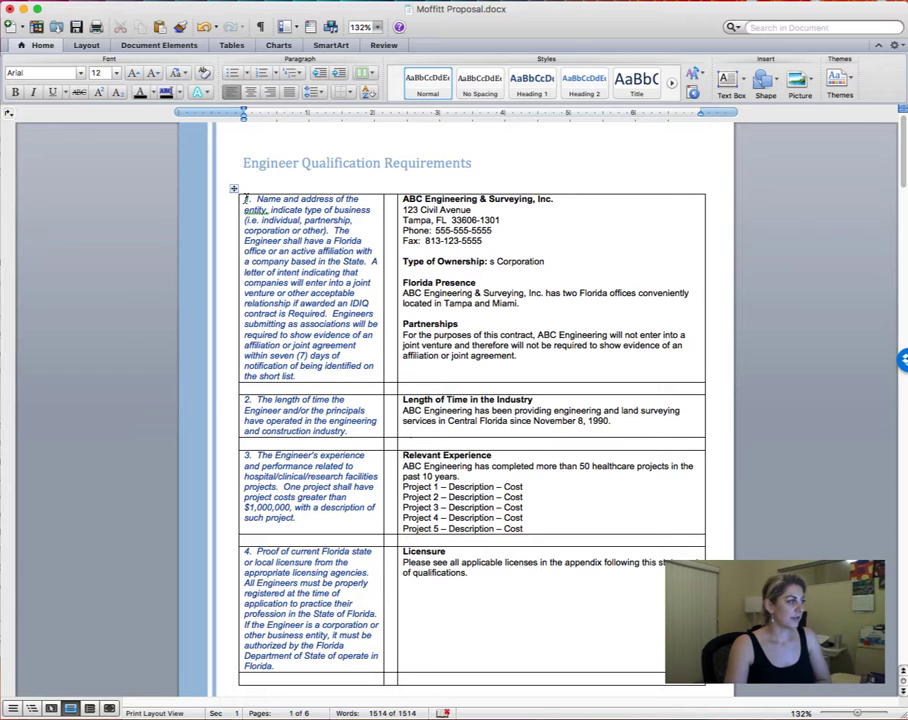
drag(245, 199, 299, 375)
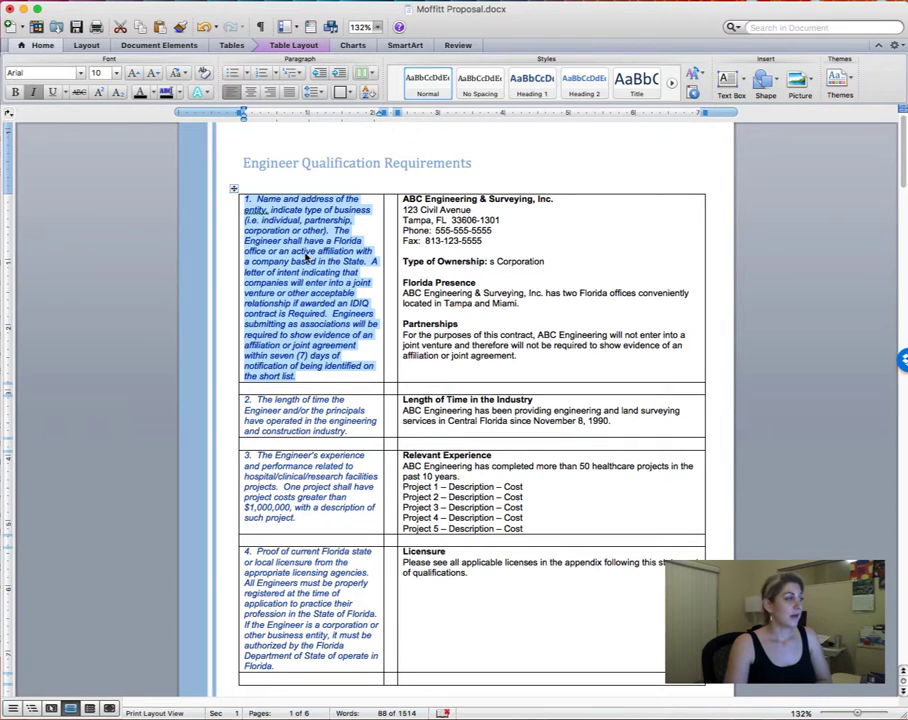
click(389, 200)
click(392, 222)
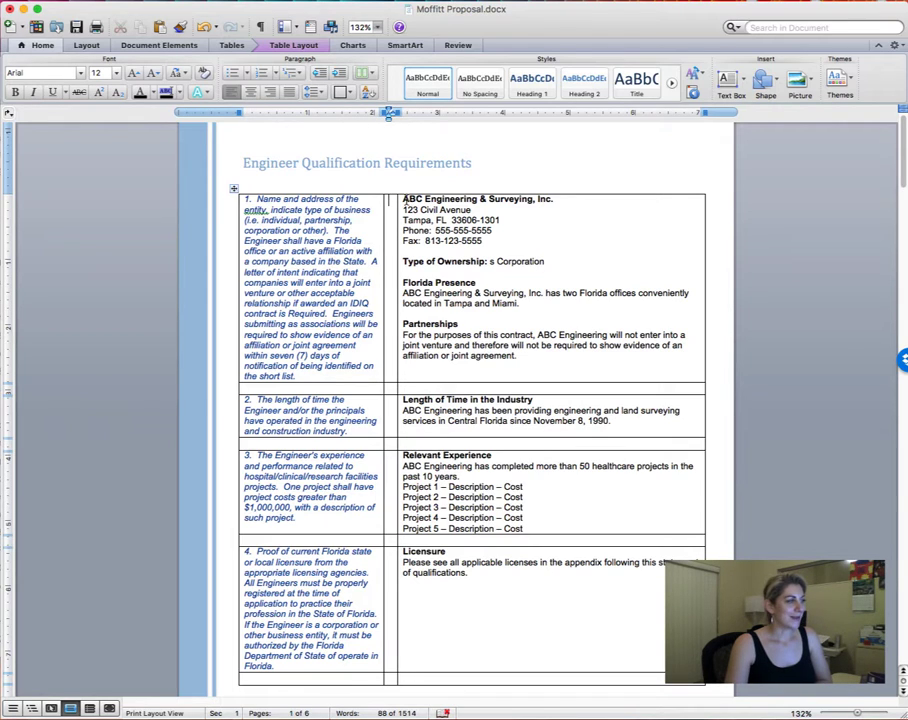
drag(403, 199, 521, 357)
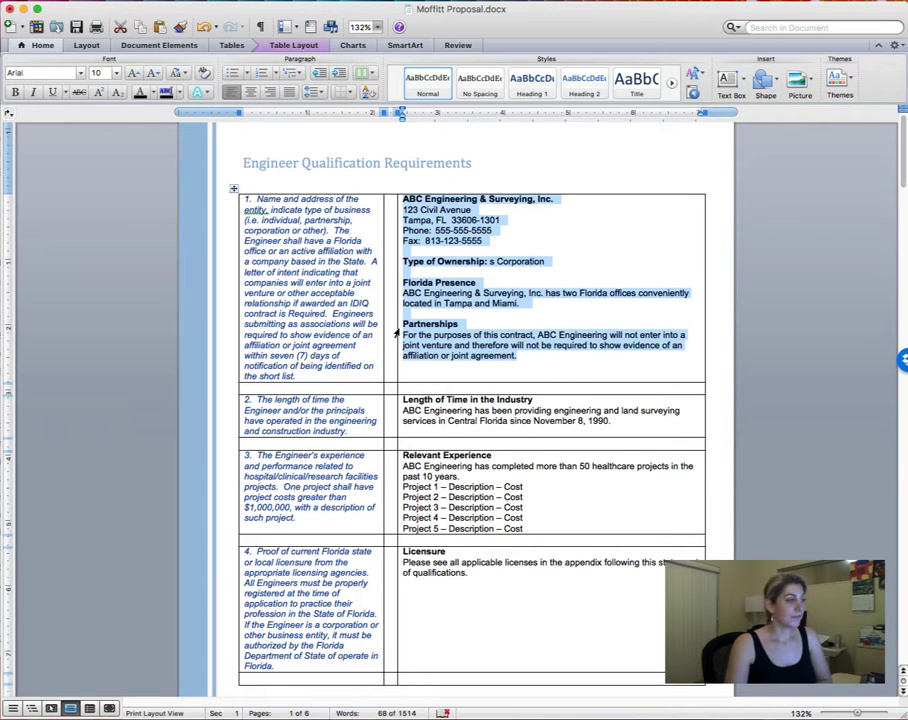
scroll(396, 333, down, 2)
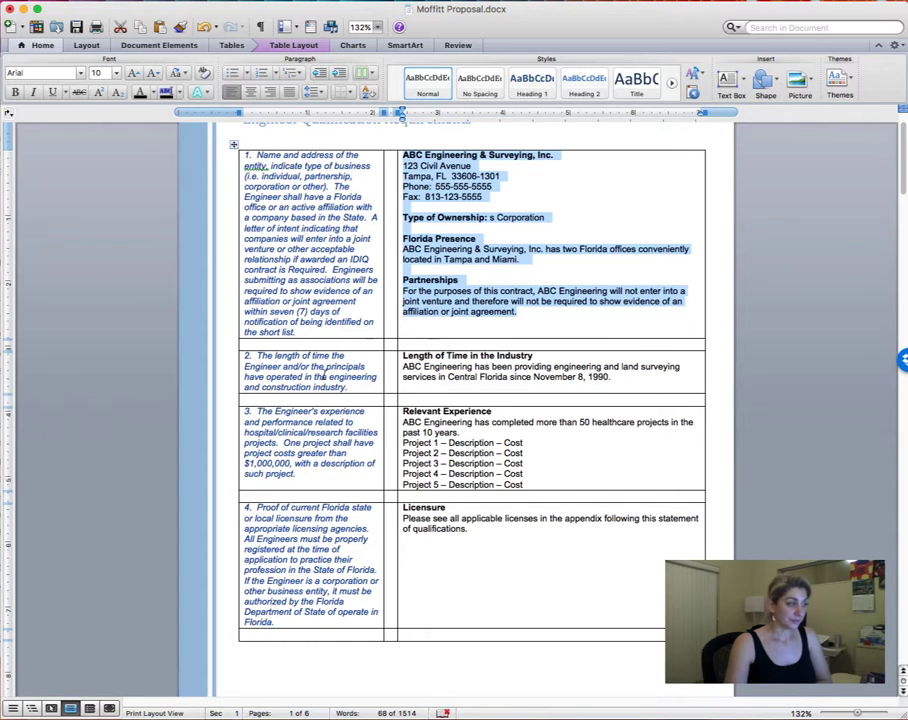
click(296, 369)
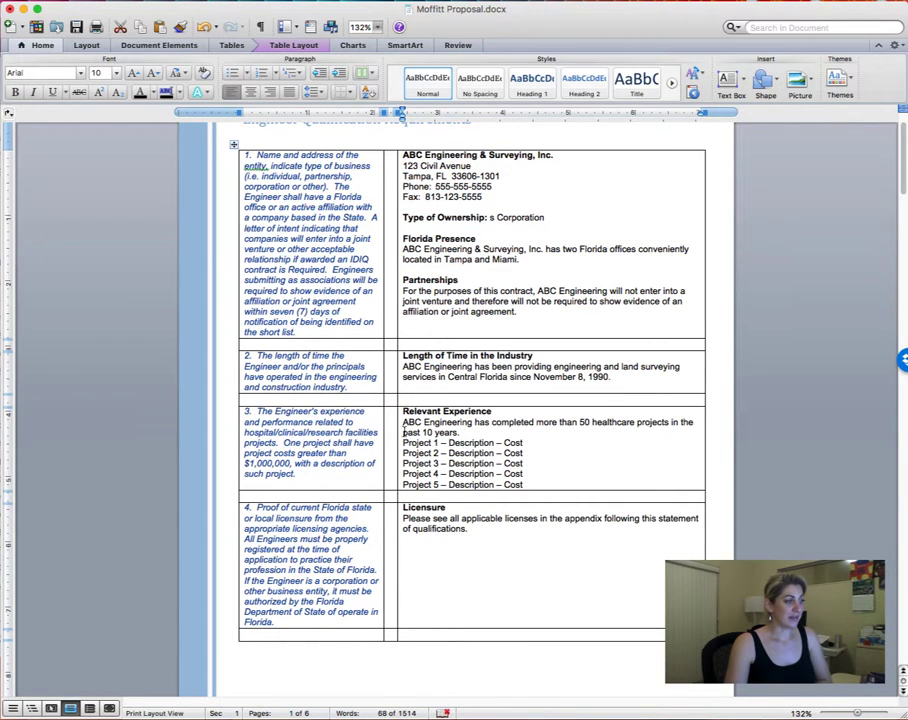
scroll(441, 377, down, 3)
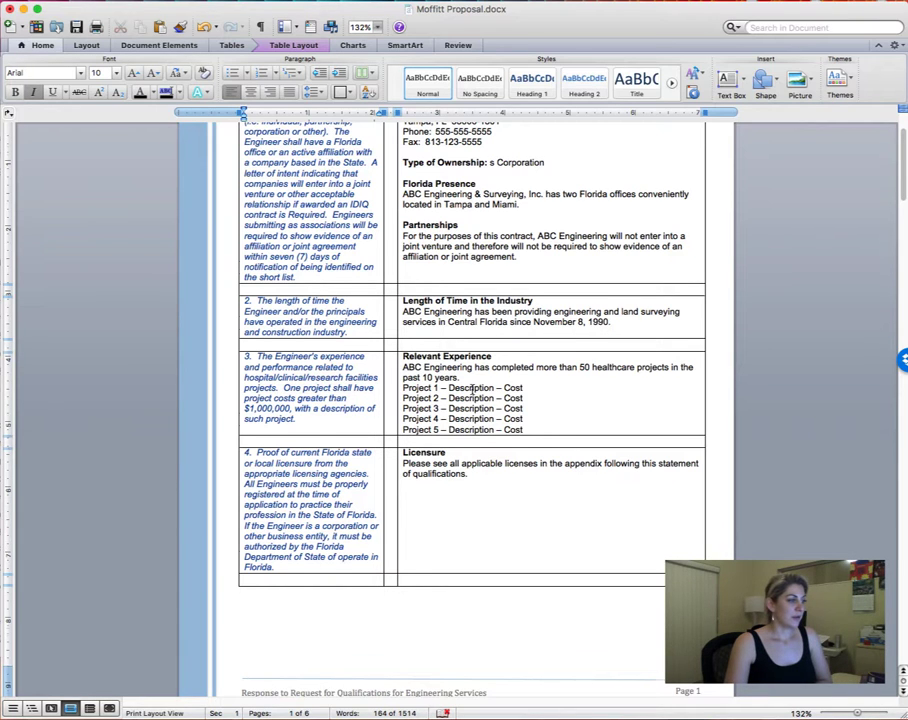
Step: Scroll down through pages 2–6, past the team matrix, to the final Litigation row
scroll(470, 390, down, 6)
scroll(470, 390, down, 4)
scroll(470, 390, down, 10)
scroll(470, 390, down, 15)
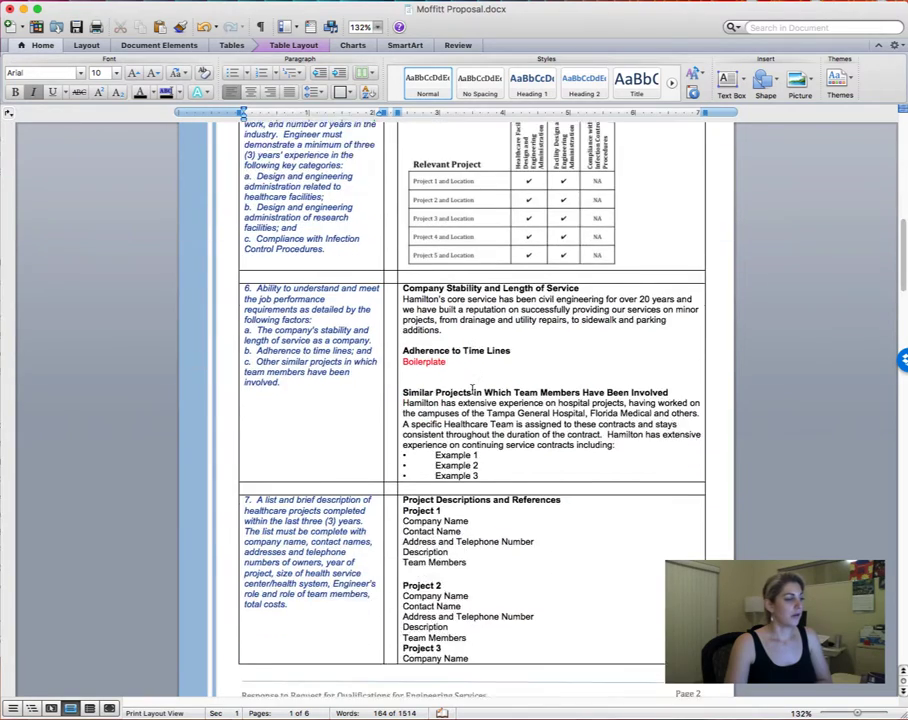
scroll(472, 392, down, 5)
scroll(472, 392, down, 3)
scroll(472, 392, down, 4)
scroll(474, 389, up, 11)
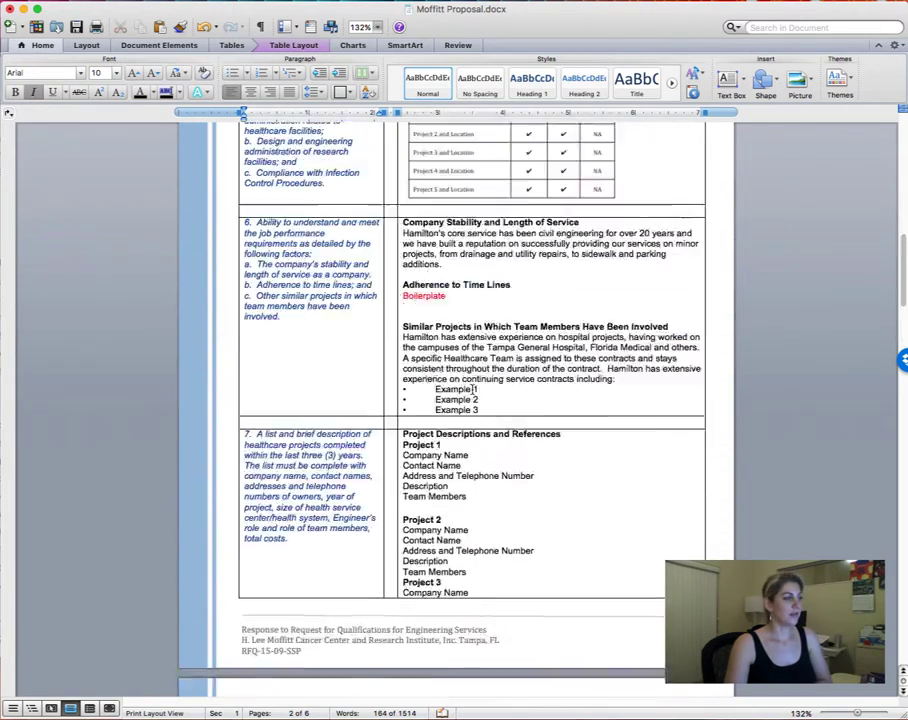
scroll(465, 389, up, 5)
scroll(474, 418, down, 5)
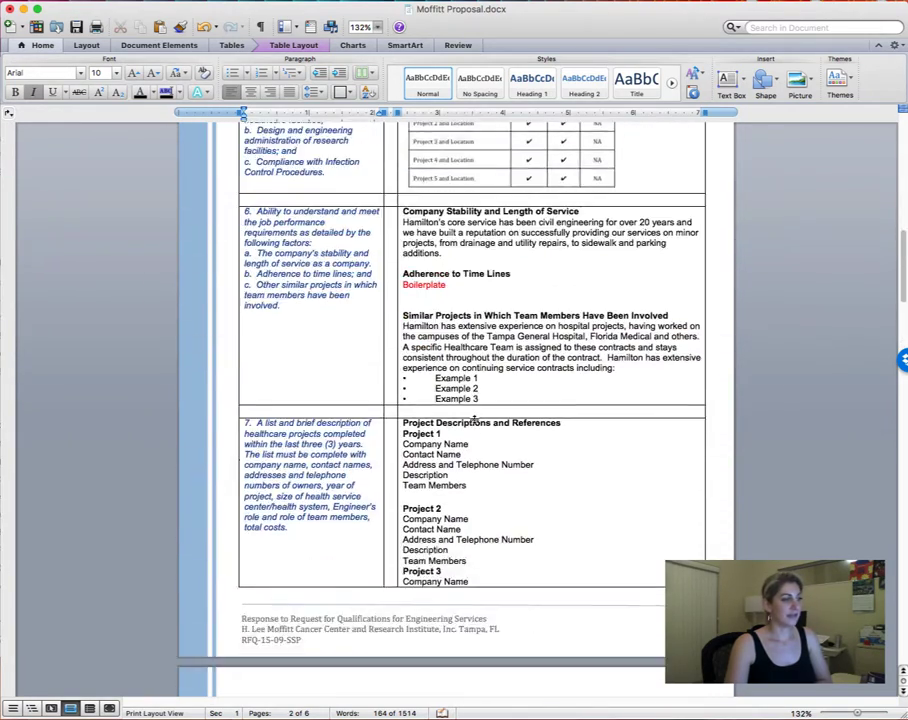
scroll(474, 418, down, 8)
scroll(322, 251, down, 5)
scroll(322, 251, down, 5)
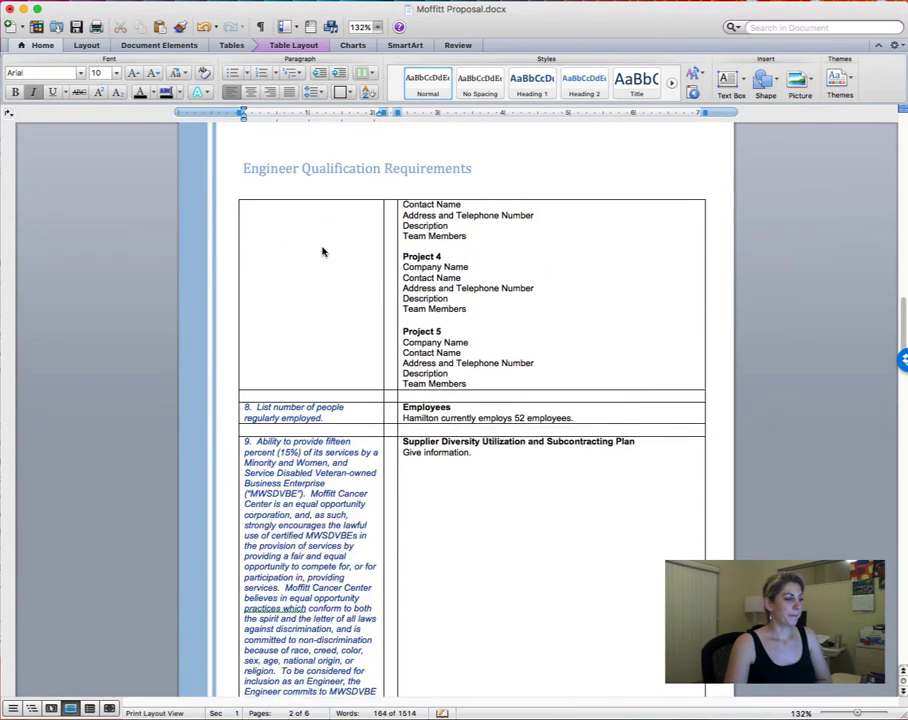
scroll(322, 250, down, 1)
scroll(315, 275, down, 4)
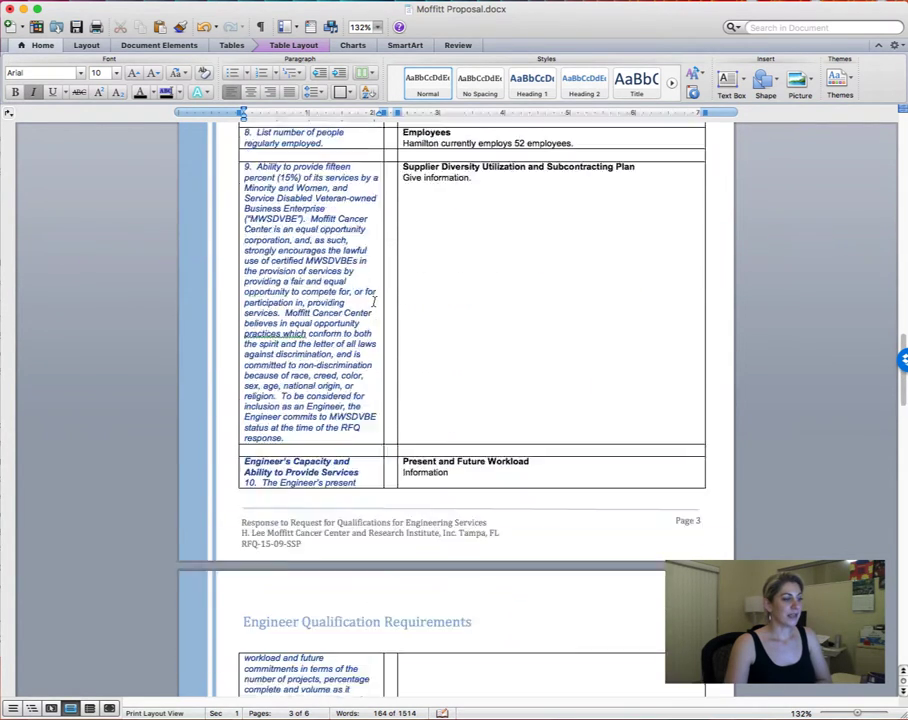
scroll(376, 299, down, 5)
scroll(378, 303, down, 4)
scroll(380, 308, down, 1)
scroll(380, 308, down, 5)
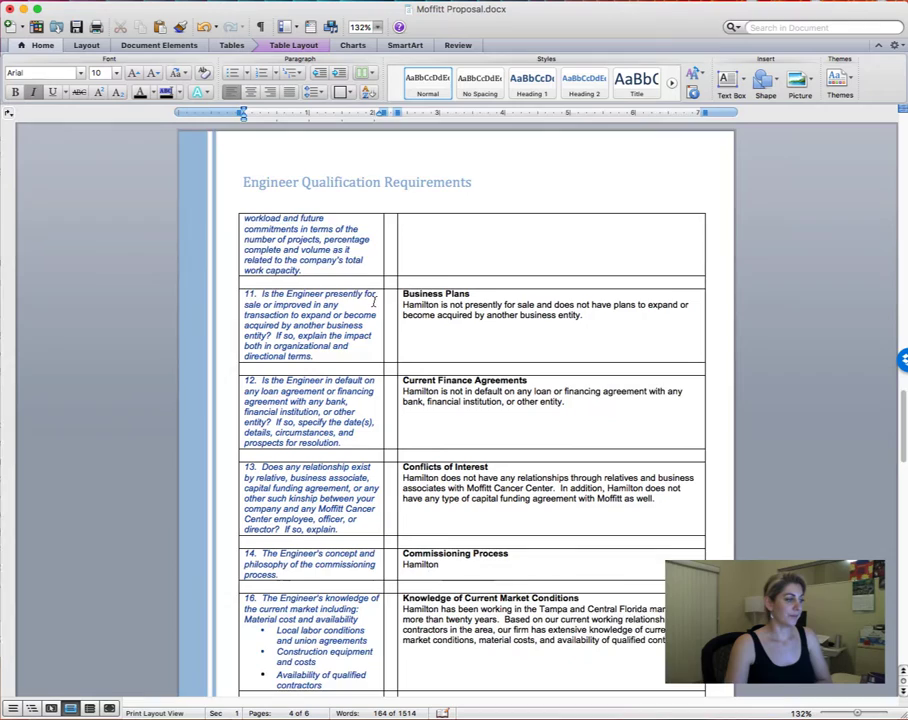
scroll(377, 303, down, 6)
scroll(437, 302, down, 5)
scroll(446, 300, down, 2)
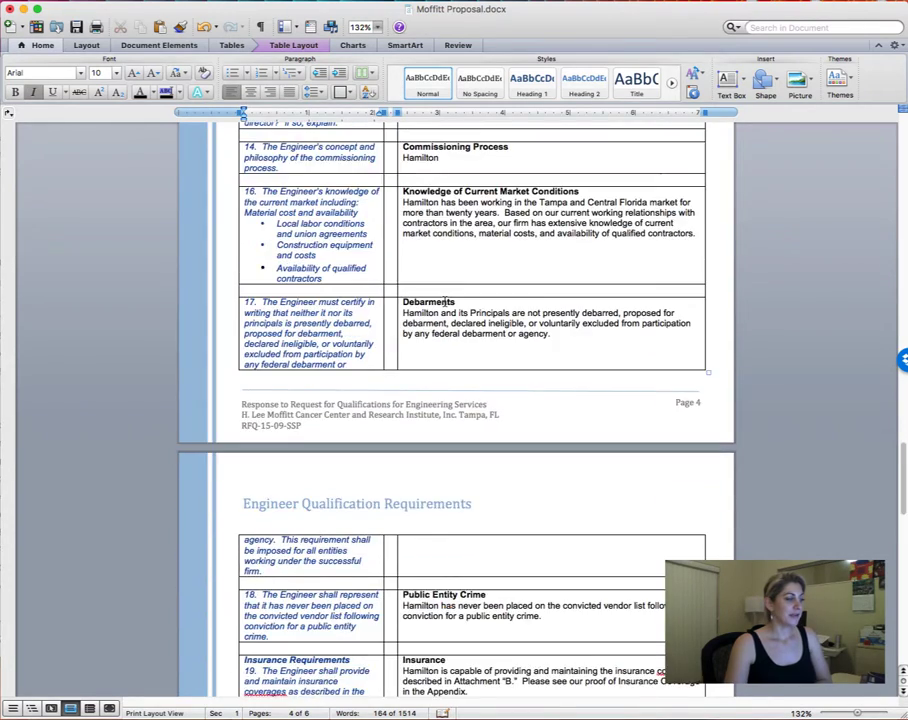
scroll(446, 300, down, 9)
scroll(446, 301, down, 8)
scroll(448, 304, down, 14)
scroll(447, 303, down, 8)
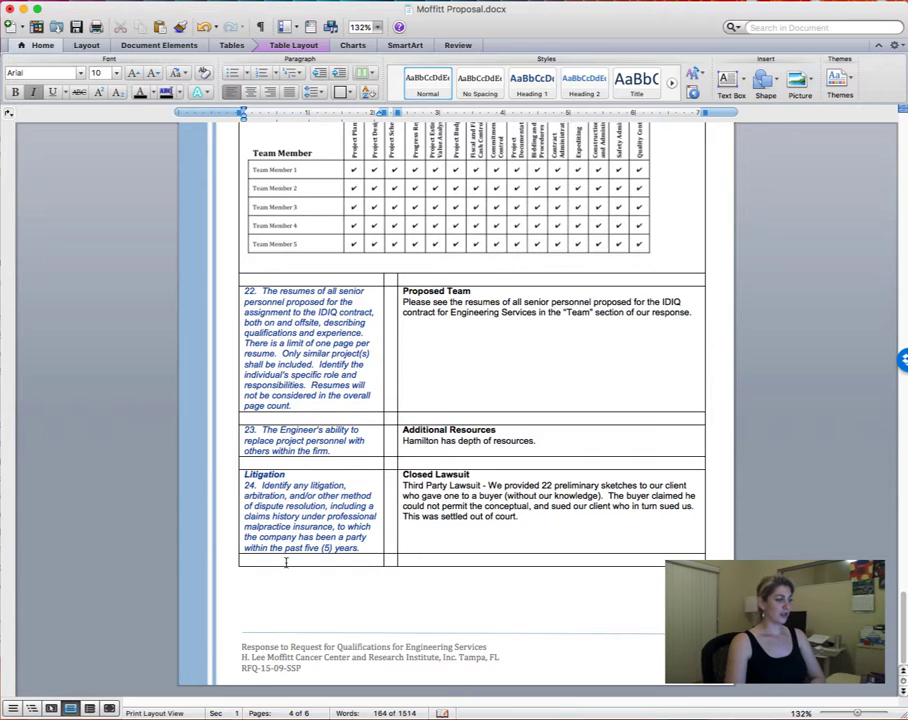
Step: Select the empty row beneath the Litigation row and check its table options
drag(286, 560, 454, 556)
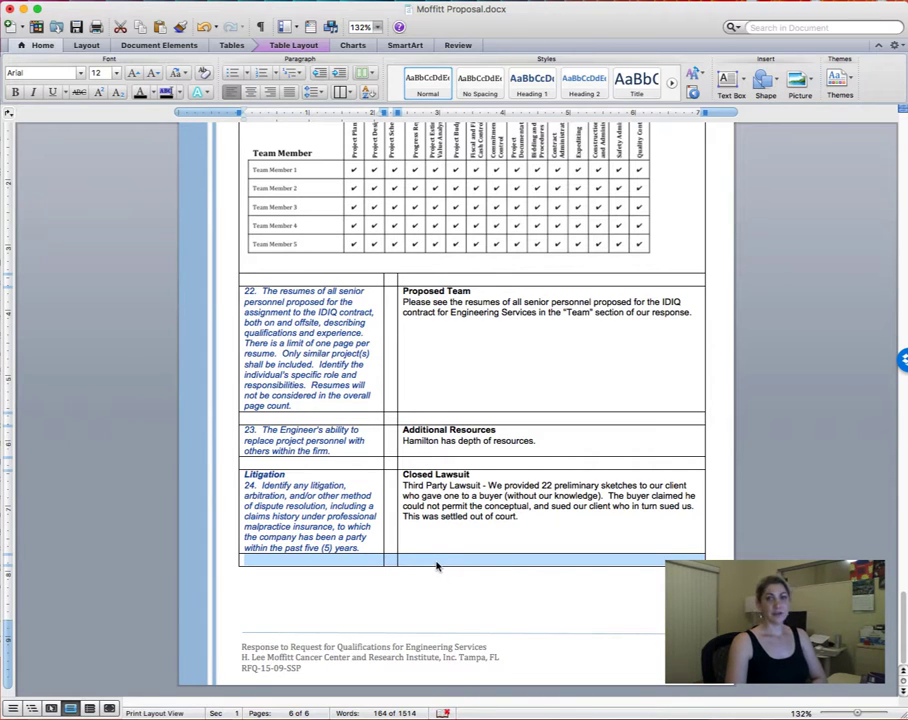
right_click(436, 566)
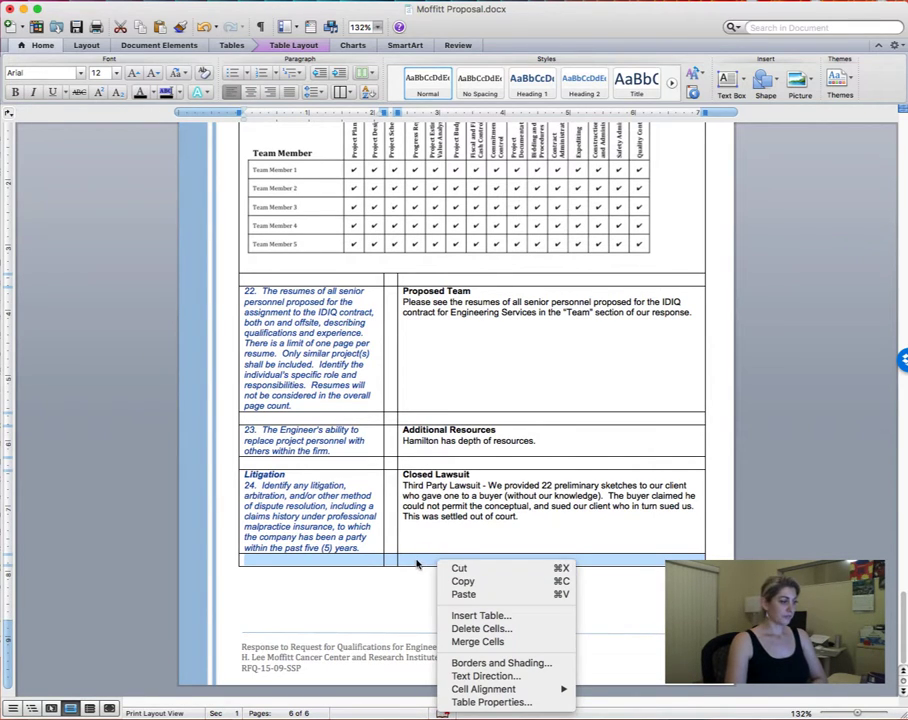
click(420, 566)
Step: Insert two rows below the table's end, then select the Litigation item 24 text
click(231, 45)
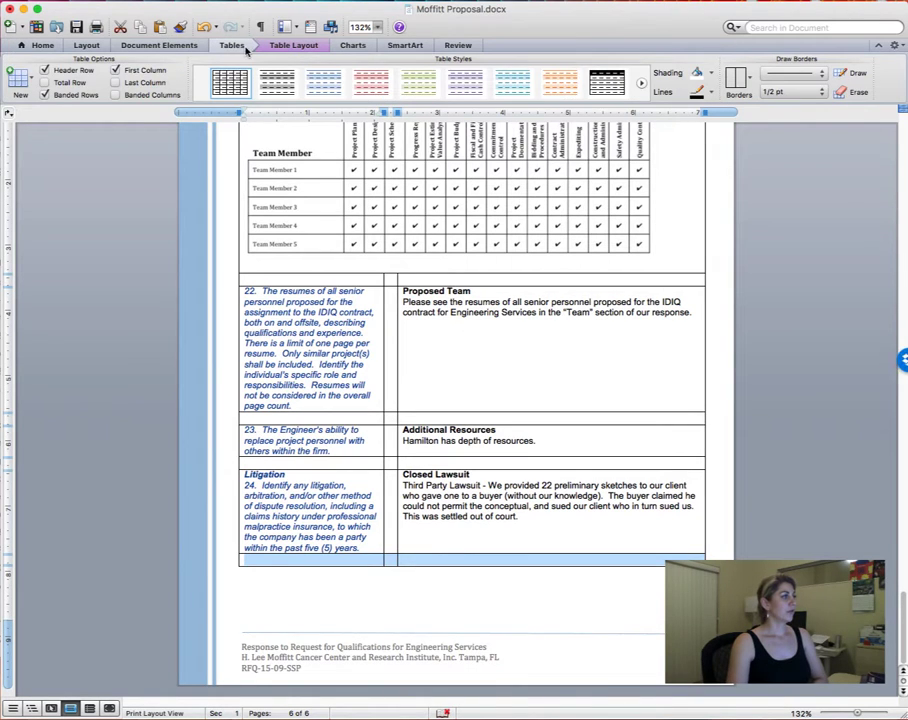
click(293, 45)
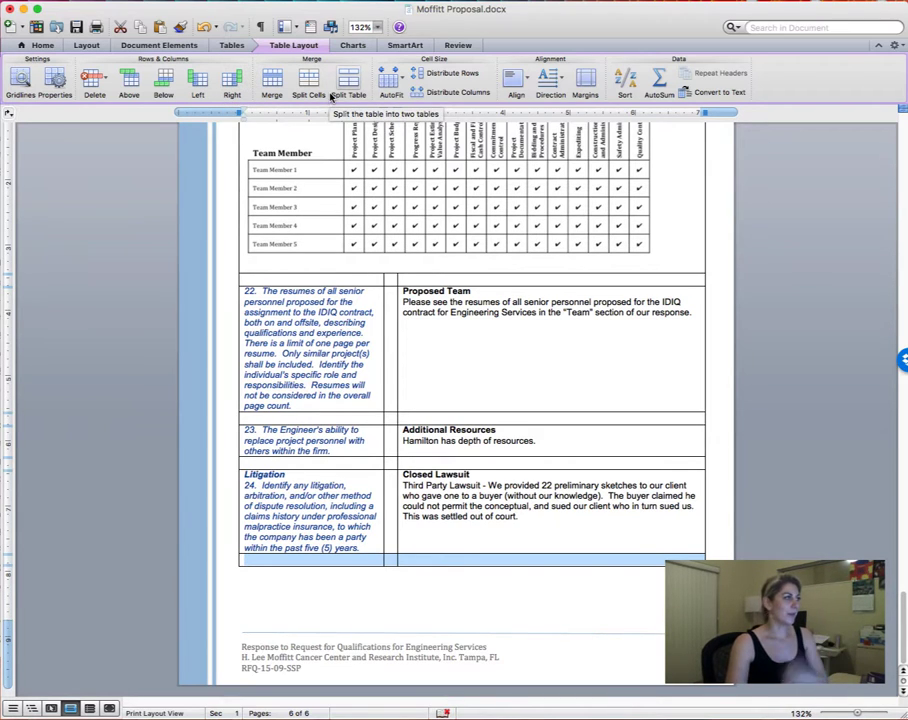
click(164, 84)
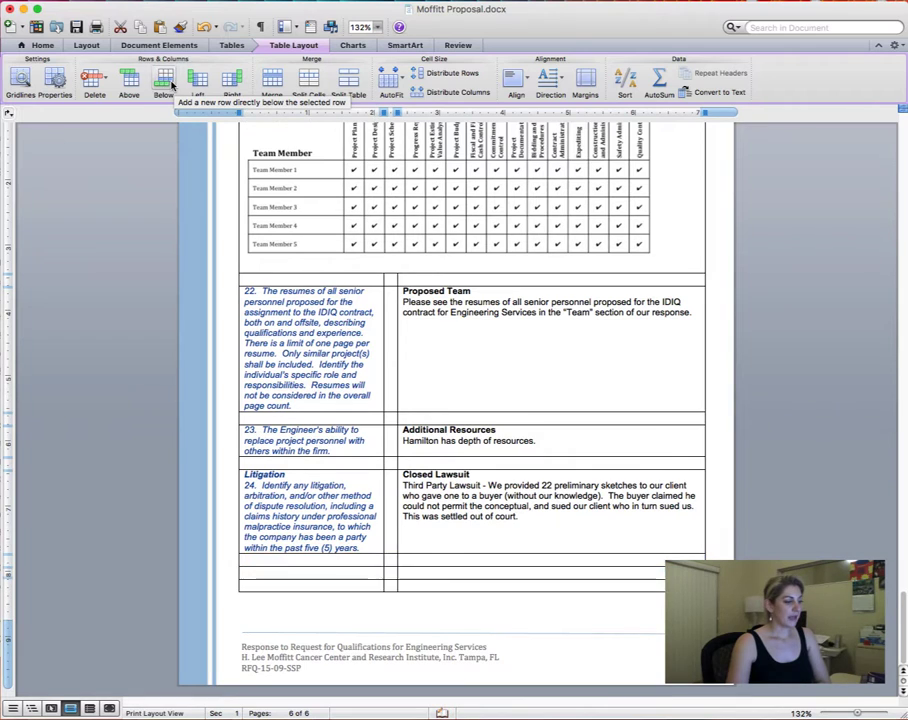
click(172, 86)
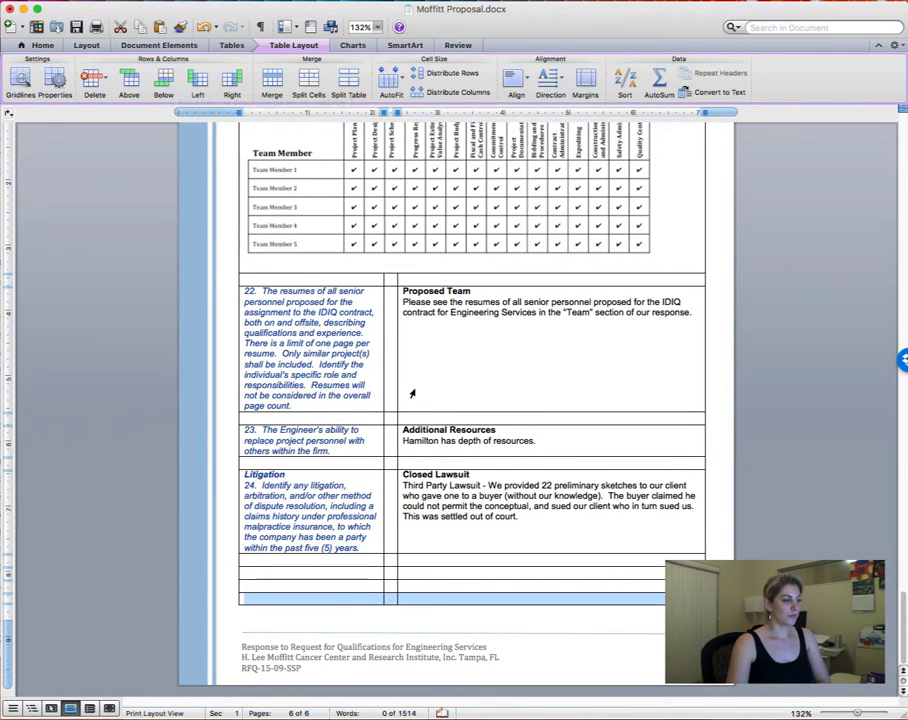
drag(365, 547, 245, 474)
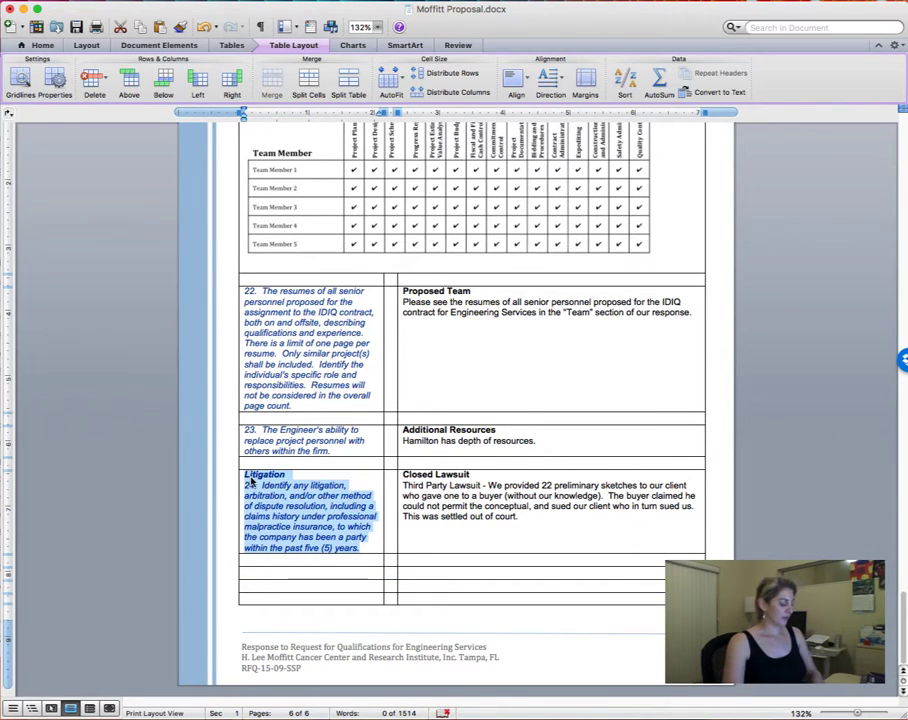
click(283, 563)
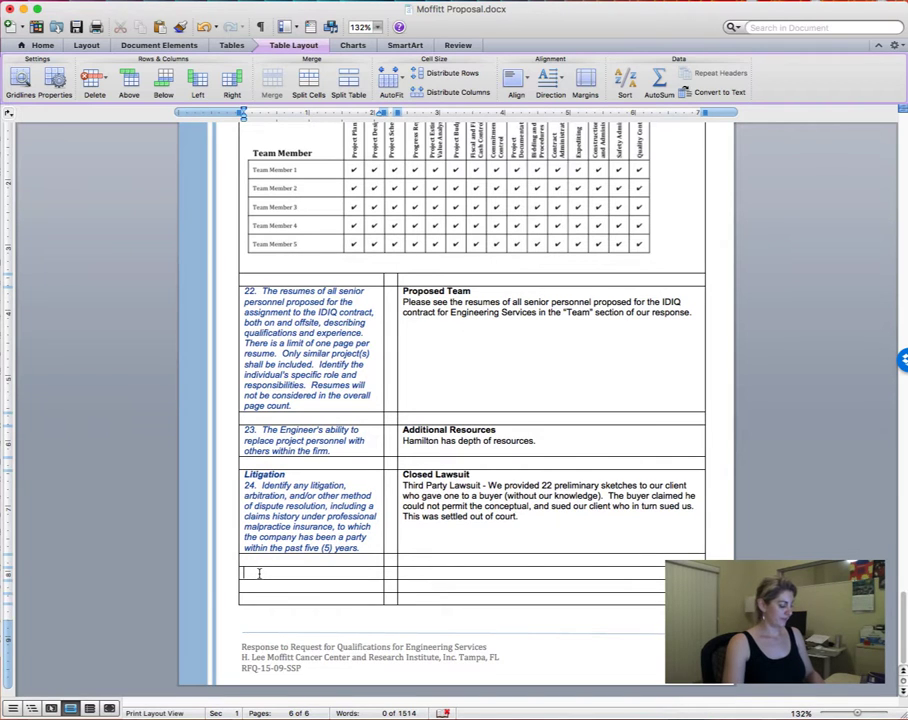
Step: Paste the Litigation question into the new row and 'Closed Lawsuit – Third' into its right cell
key(ctrl+v)
scroll(444, 318, down, 5)
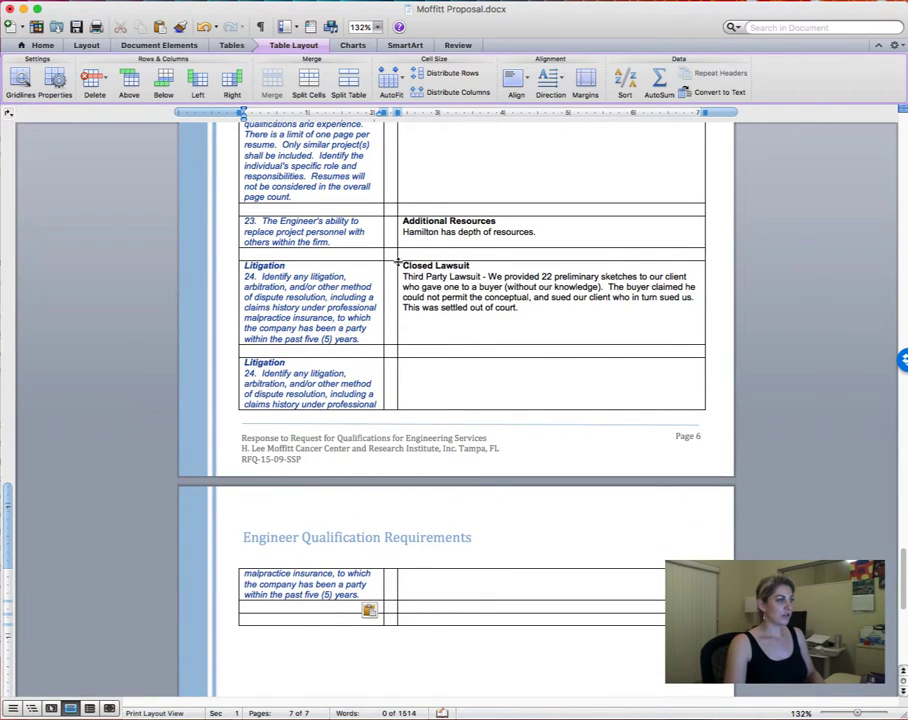
drag(403, 265, 424, 277)
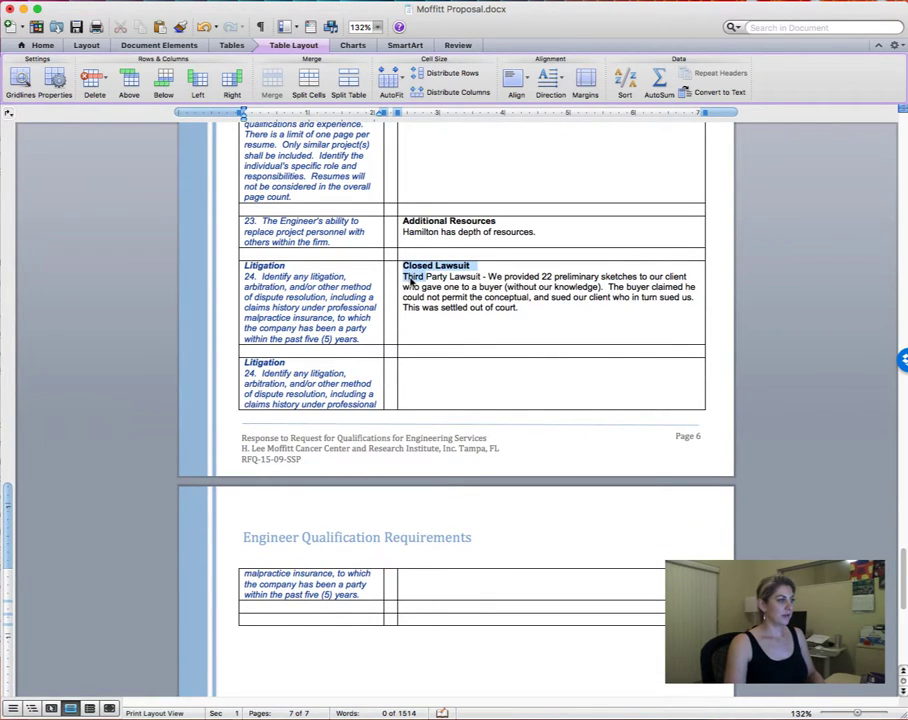
key(ctrl+c)
click(416, 369)
key(ctrl+v)
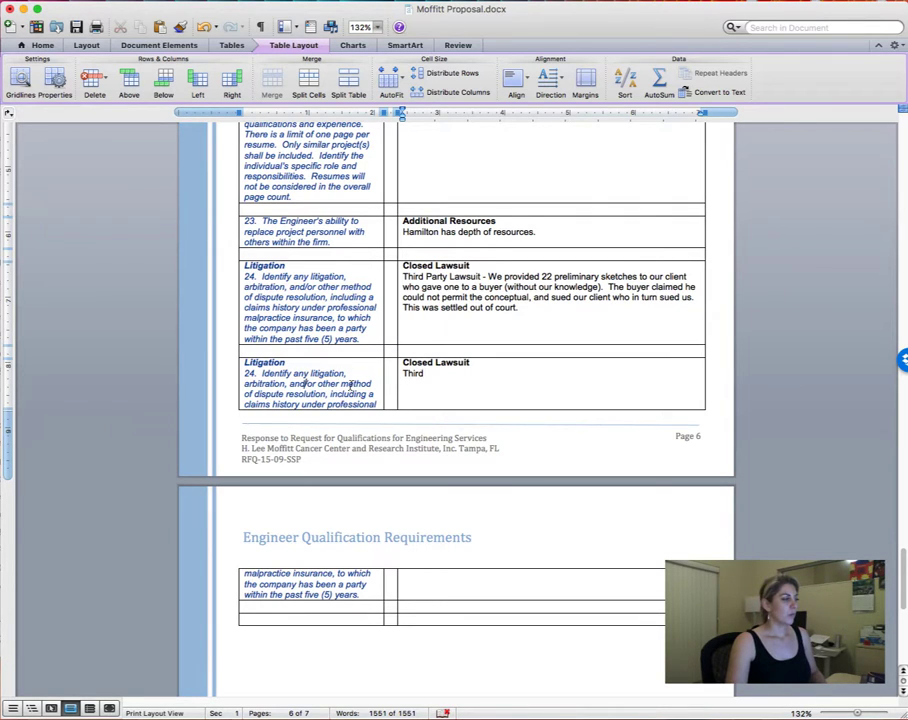
Step: Select the Litigation heading in the duplicated row and scroll back up the document
drag(295, 362, 223, 362)
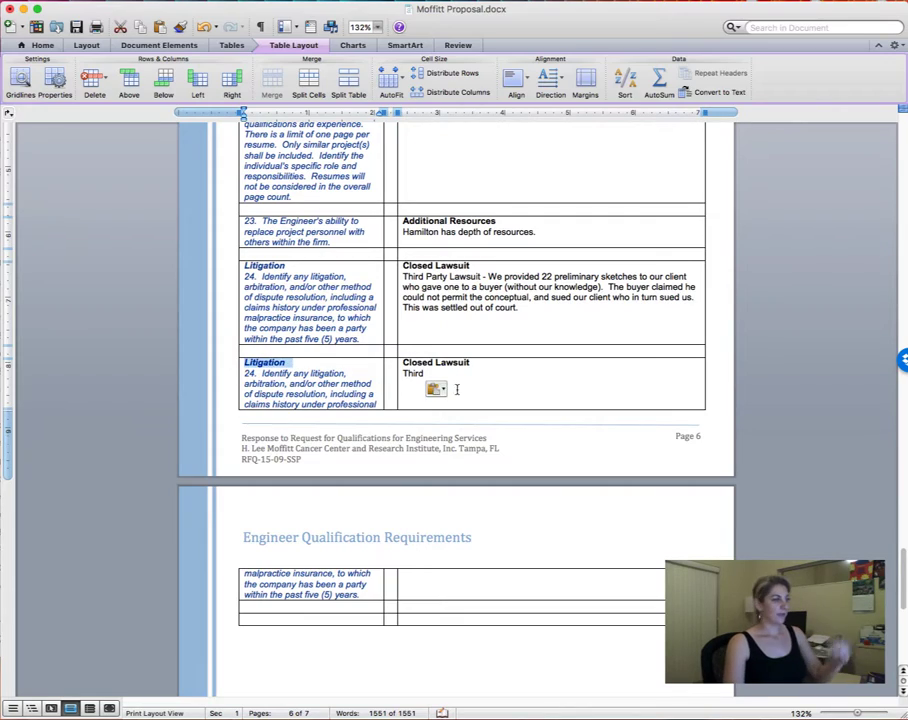
scroll(460, 378, up, 3)
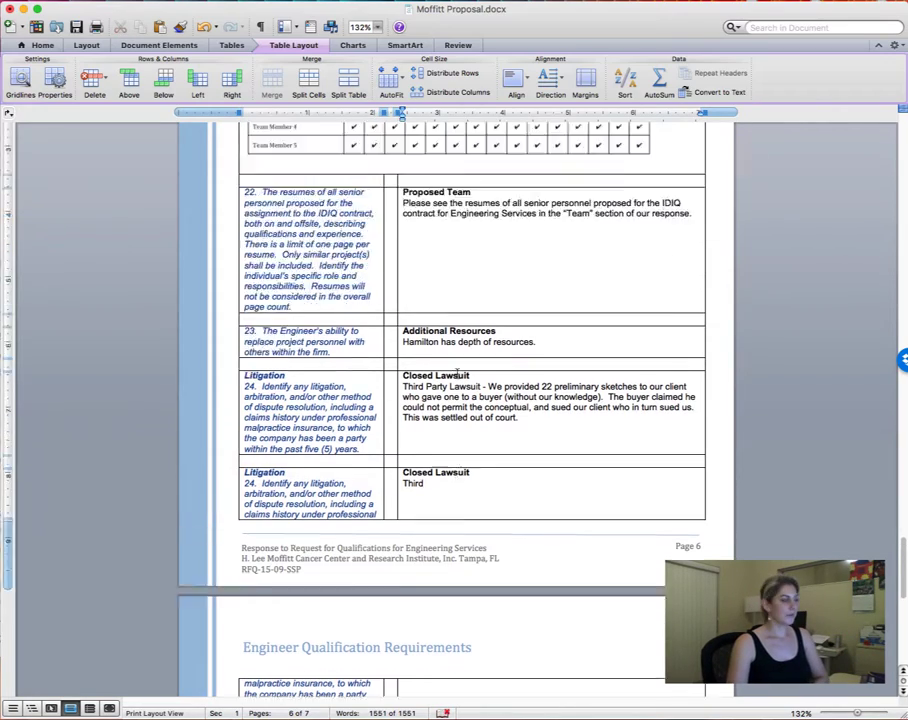
scroll(460, 378, up, 10)
scroll(458, 378, up, 5)
scroll(458, 378, up, 5)
scroll(458, 378, up, 5)
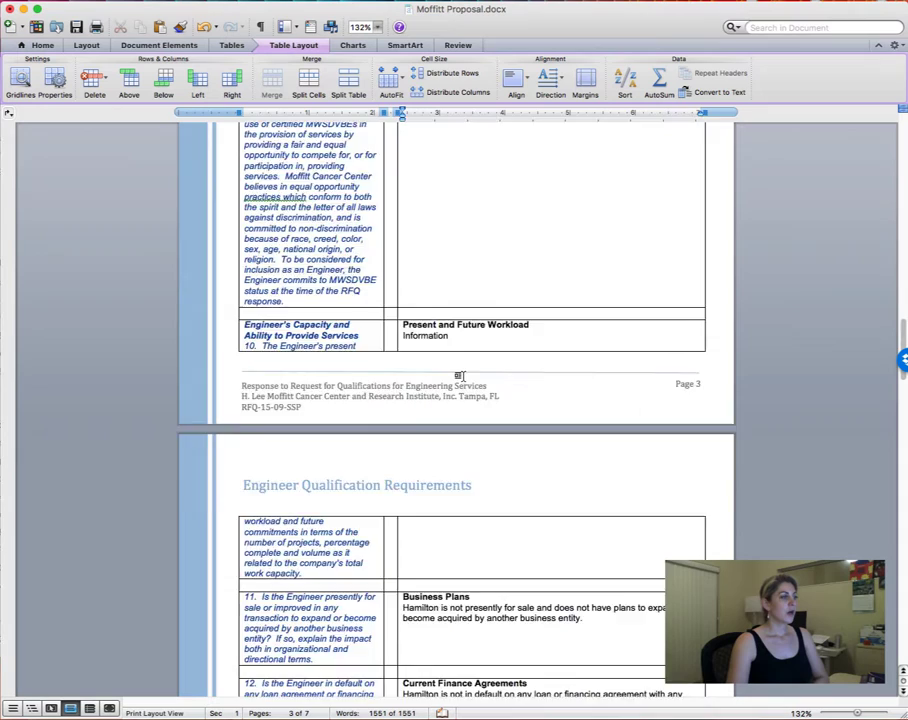
scroll(463, 376, up, 5)
scroll(463, 376, down, 10)
scroll(458, 368, down, 2)
scroll(458, 368, down, 5)
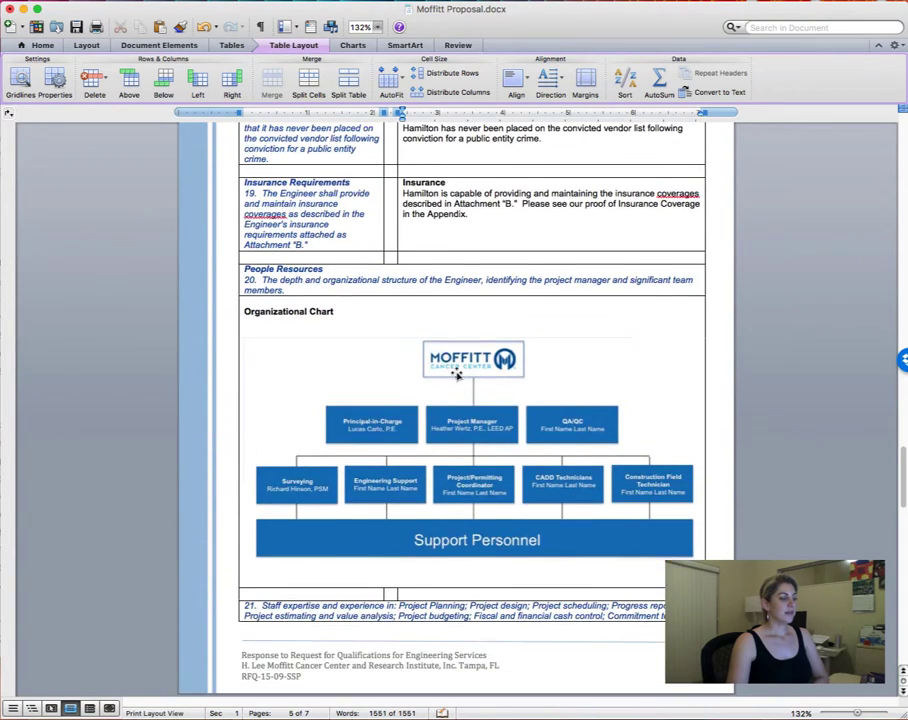
scroll(456, 373, down, 5)
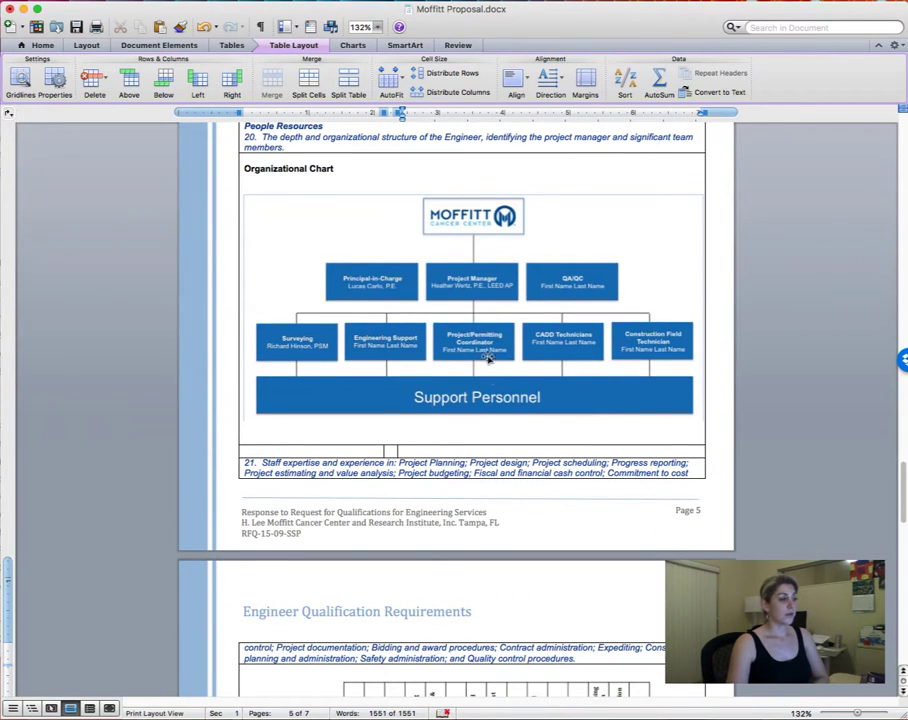
click(490, 345)
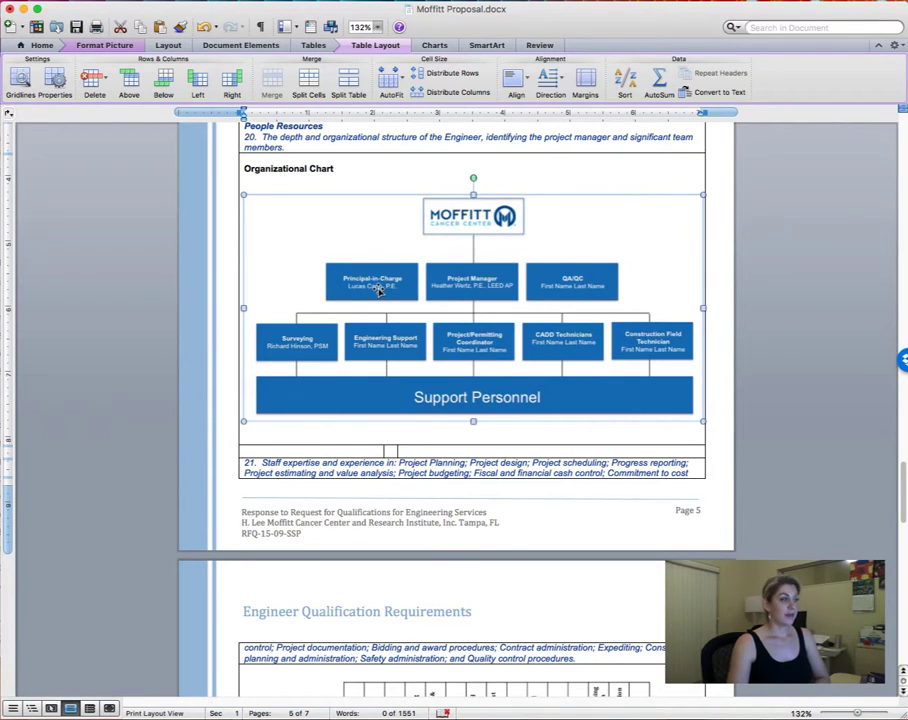
scroll(378, 290, down, 4)
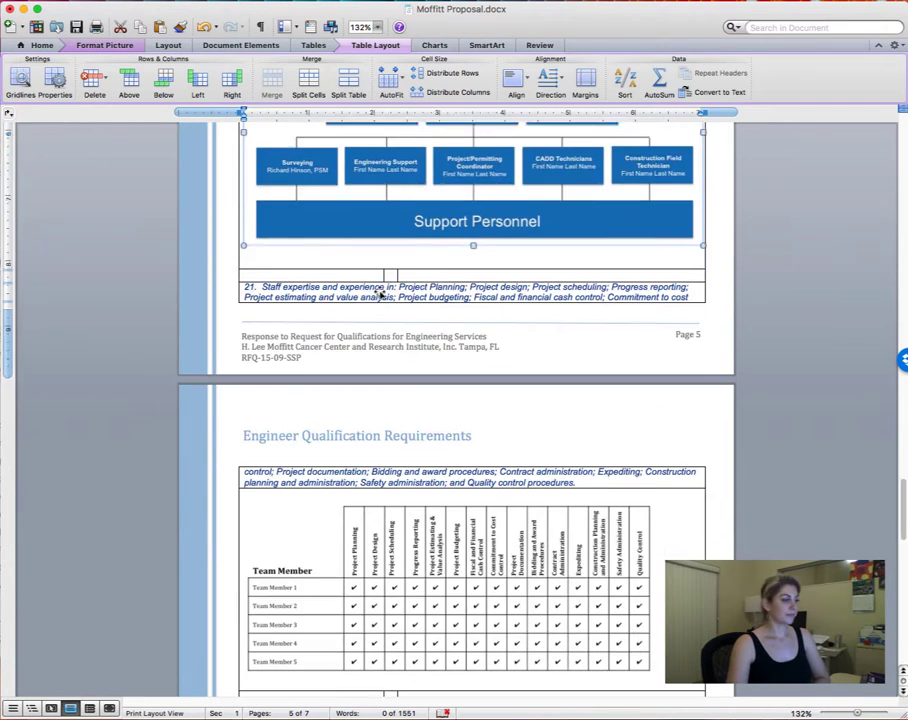
scroll(380, 290, down, 3)
scroll(400, 310, down, 3)
click(429, 337)
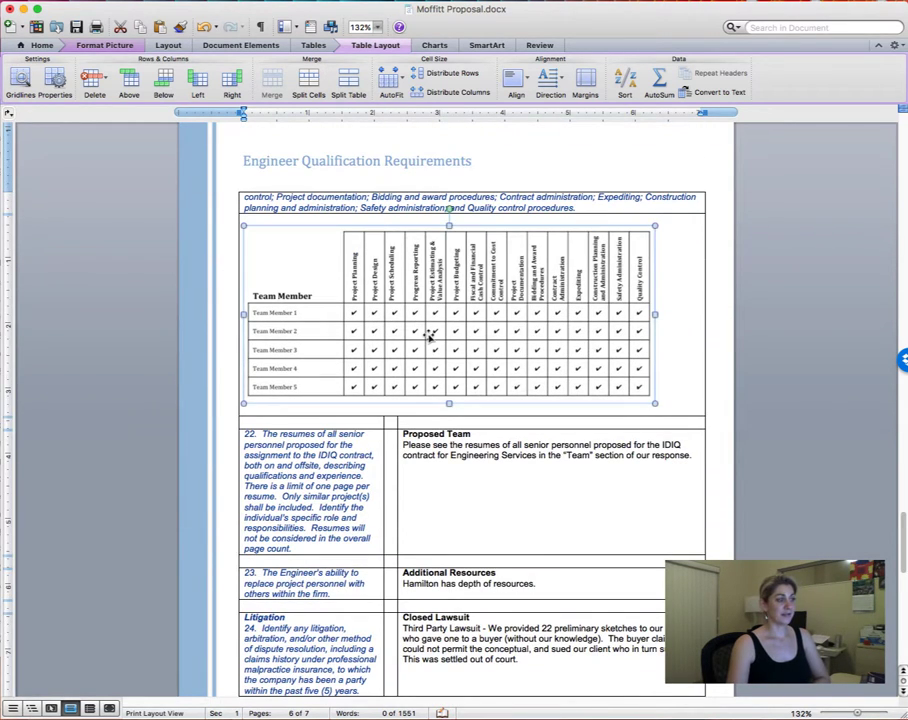
scroll(428, 337, down, 2)
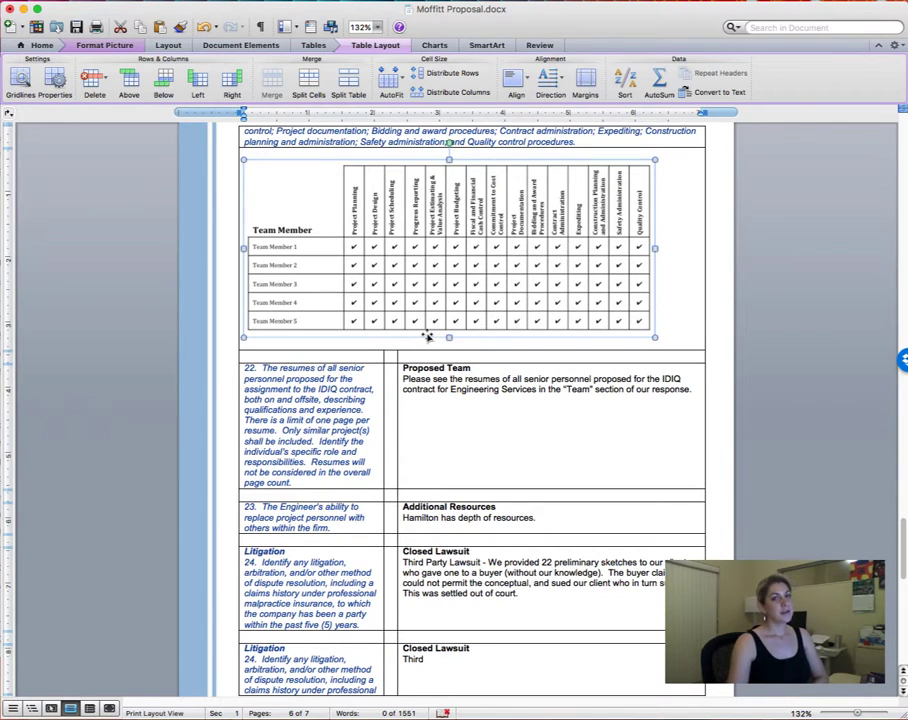
click(675, 317)
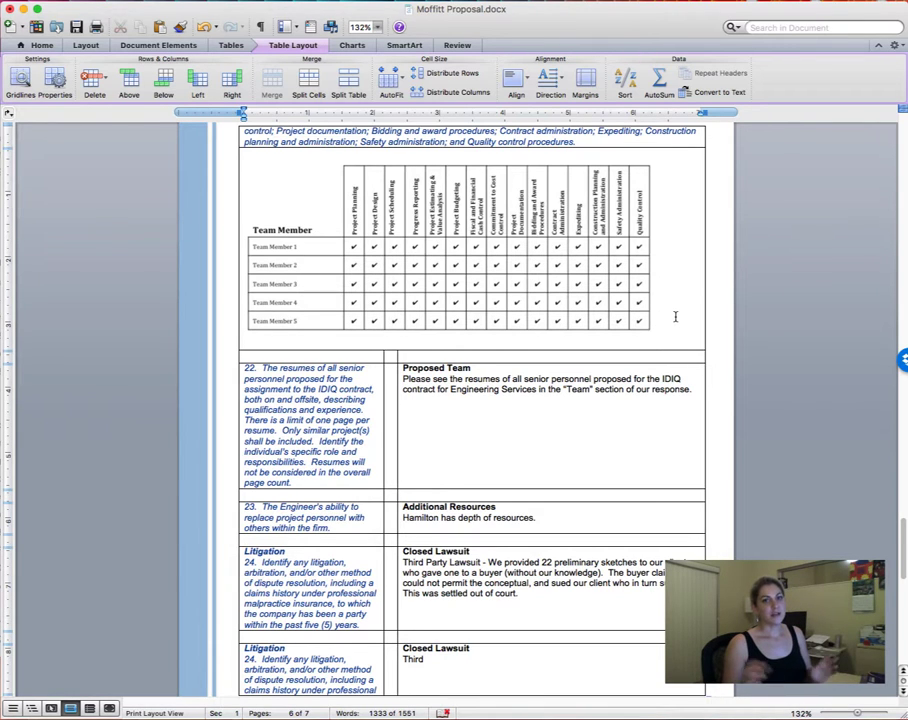
scroll(528, 387, down, 1)
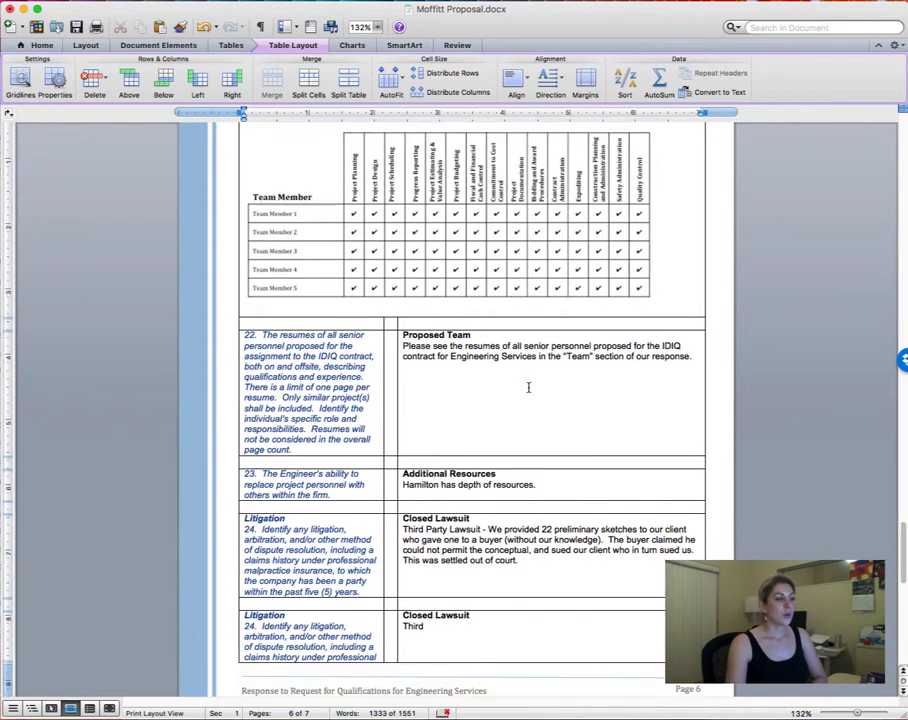
scroll(528, 387, down, 7)
scroll(526, 388, down, 5)
scroll(526, 388, down, 5)
scroll(526, 388, up, 15)
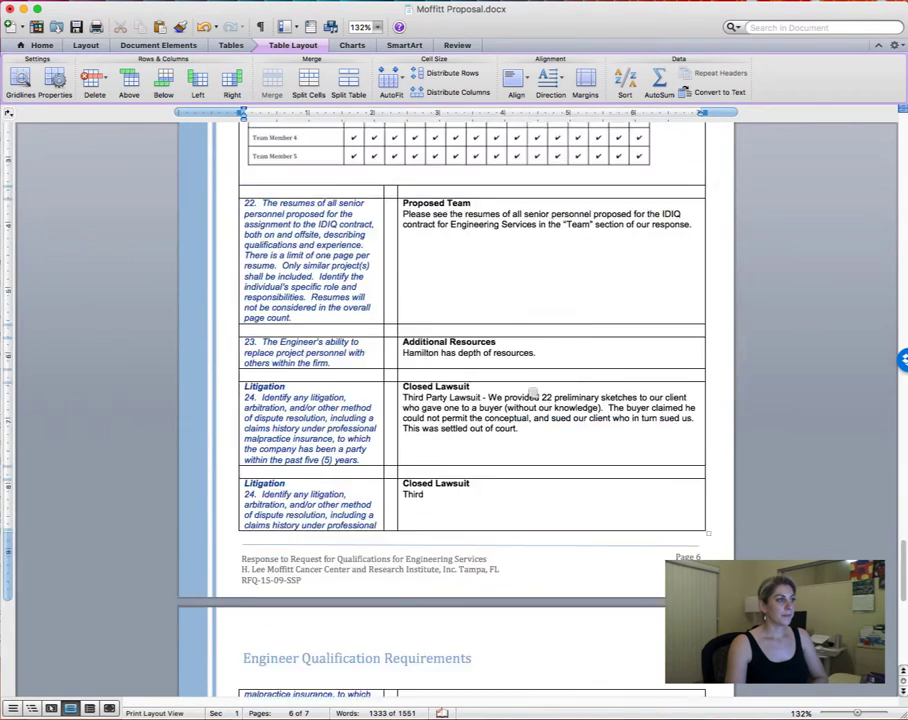
scroll(533, 394, up, 10)
scroll(560, 440, up, 1)
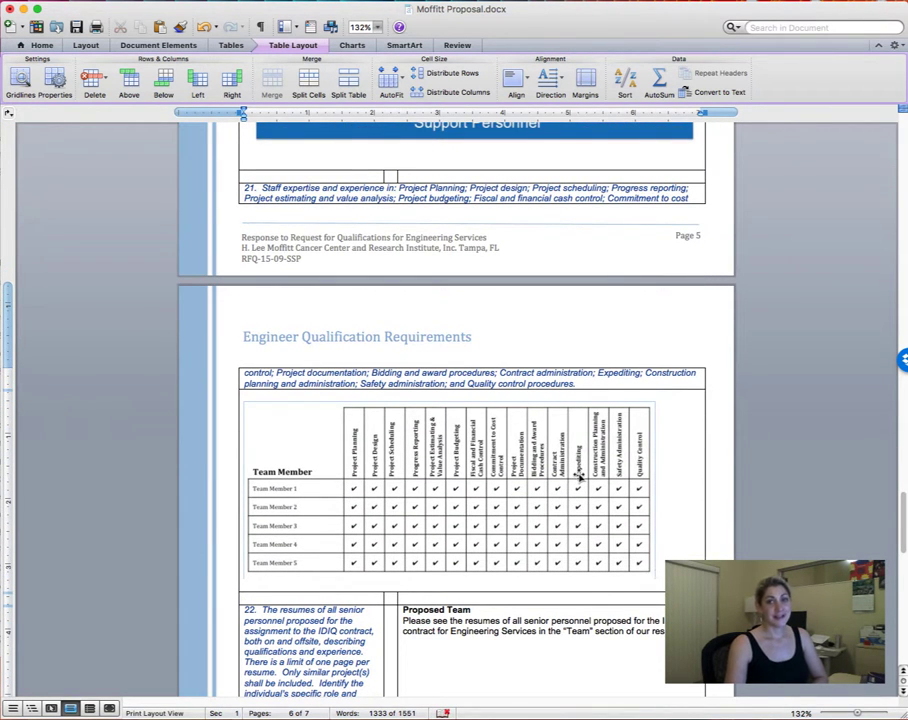
scroll(578, 477, up, 1)
scroll(578, 477, up, 15)
scroll(578, 477, up, 12)
scroll(578, 477, up, 9)
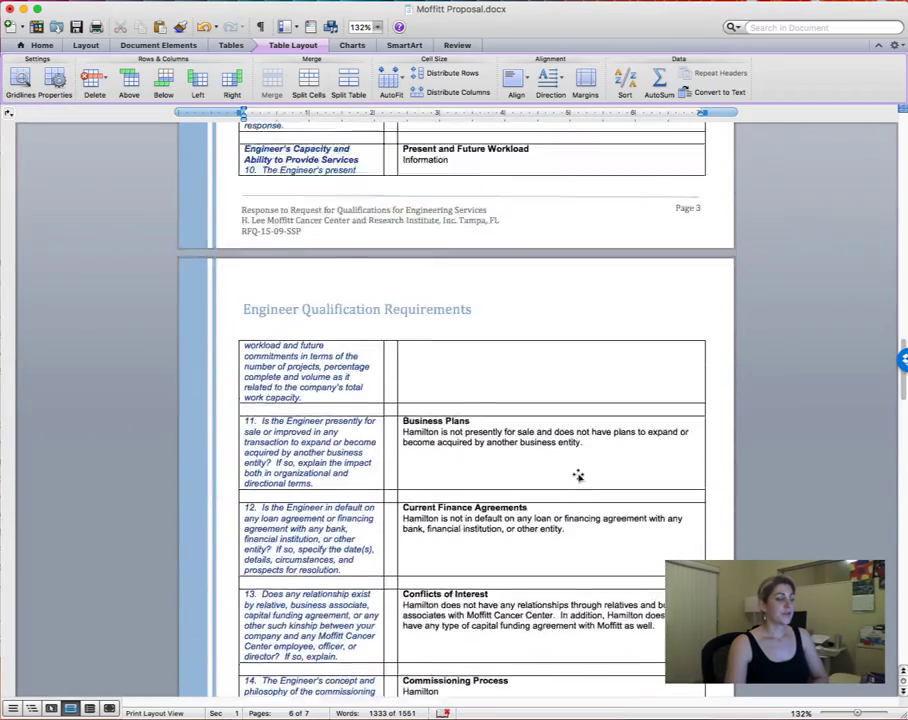
scroll(578, 477, up, 10)
scroll(578, 477, up, 10)
scroll(578, 477, up, 8)
scroll(578, 477, up, 4)
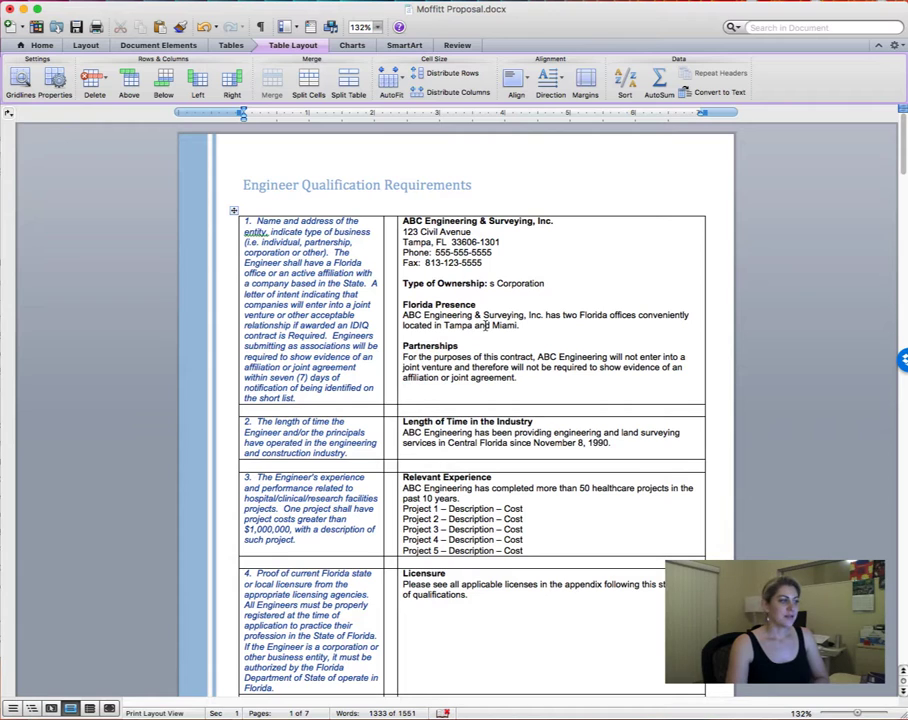
scroll(486, 326, down, 2)
scroll(486, 326, down, 3)
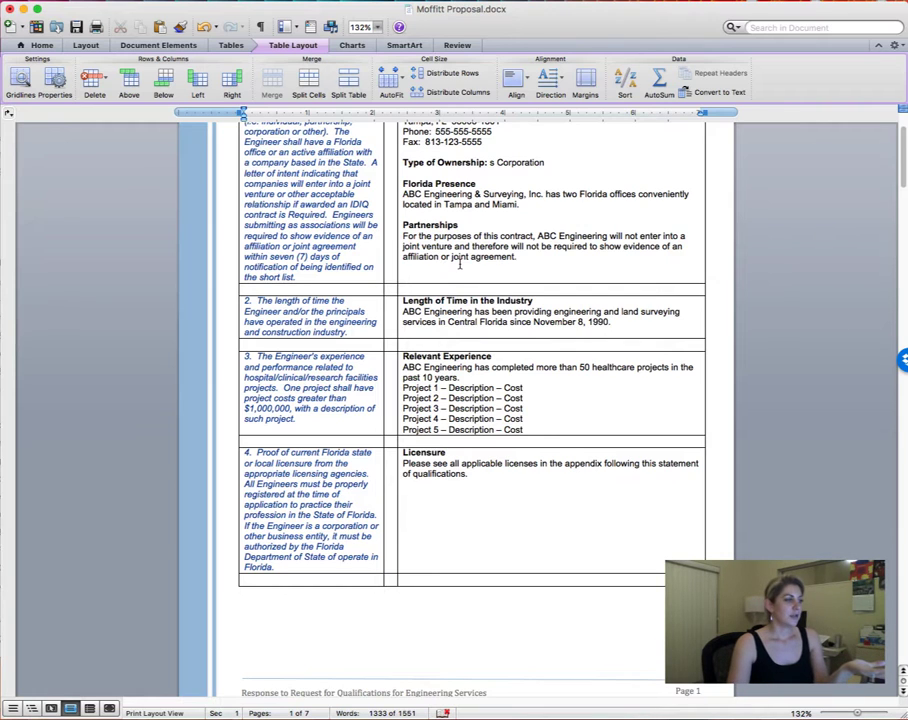
scroll(480, 265, up, 2)
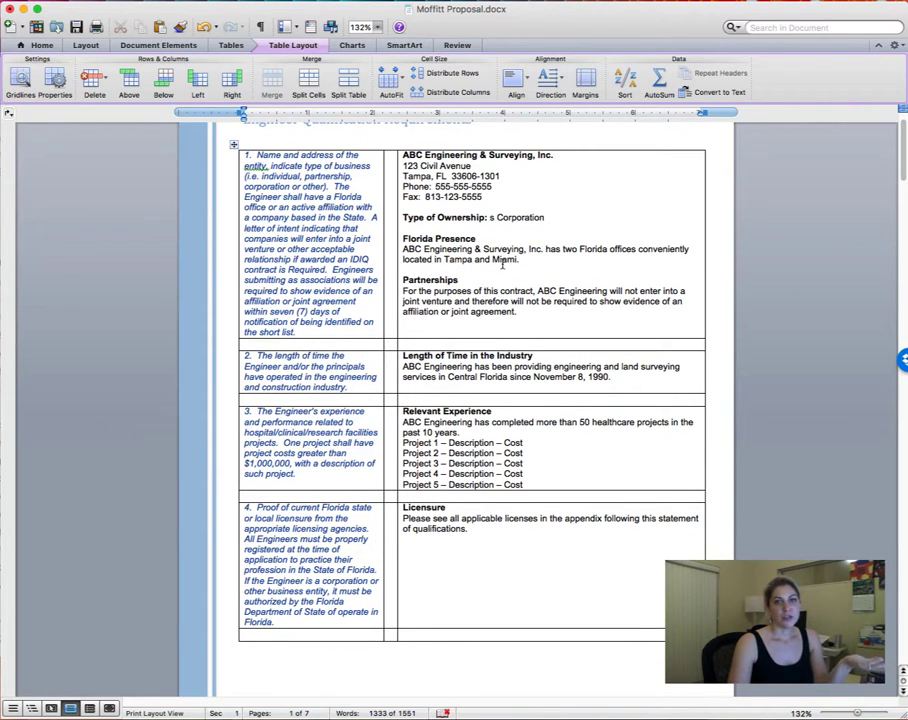
scroll(501, 266, down, 1)
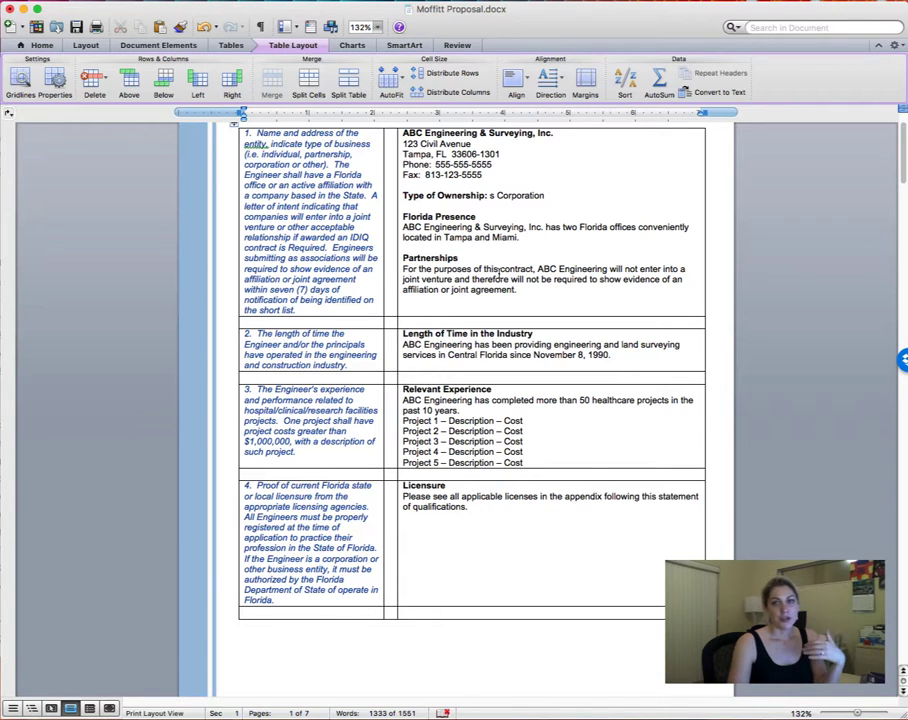
scroll(420, 350, down, 1)
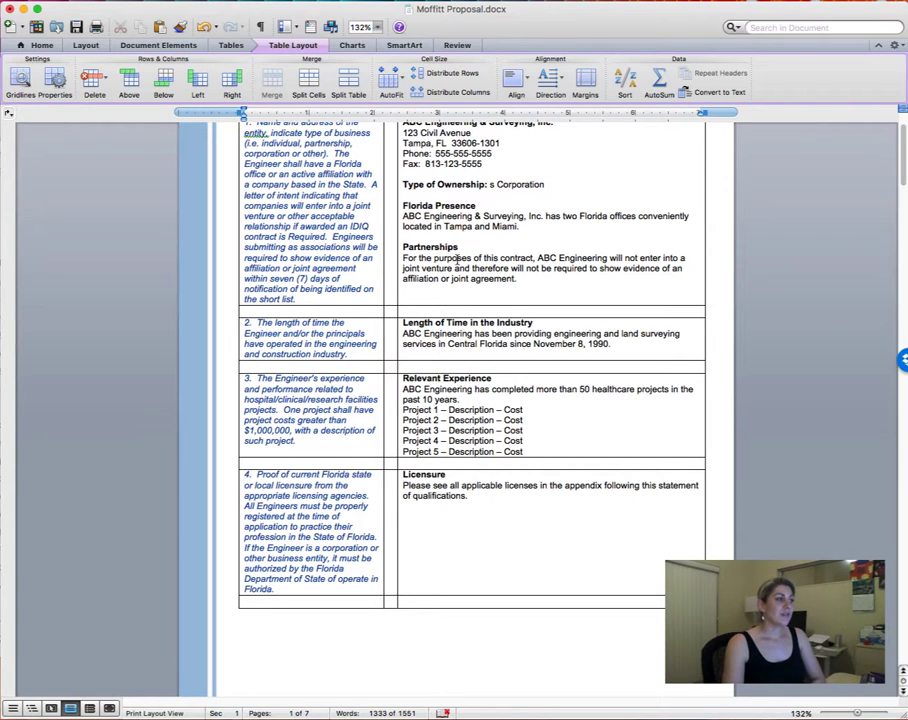
scroll(455, 258, down, 3)
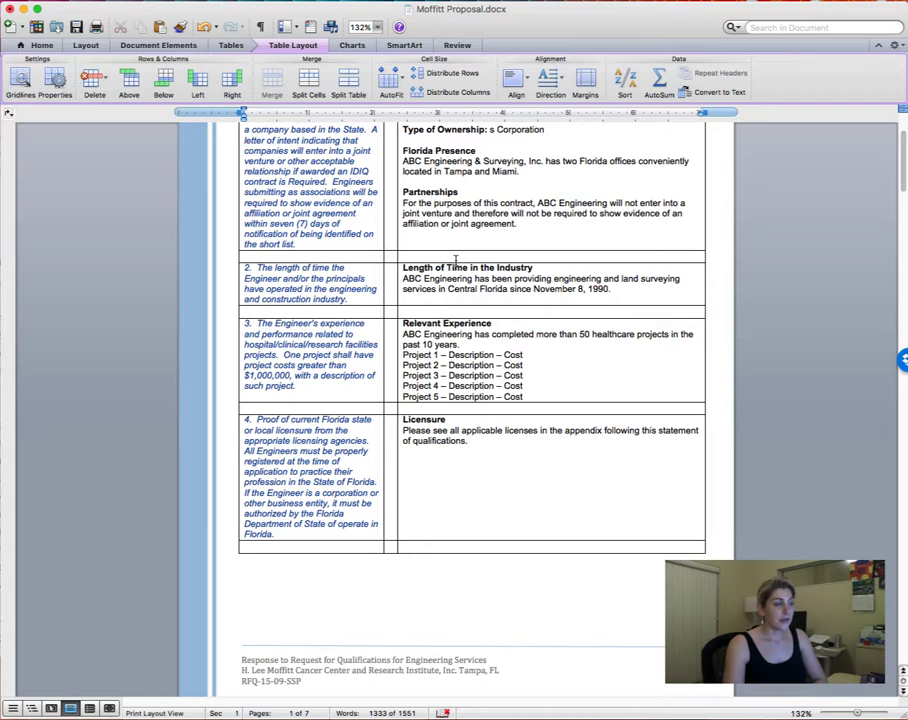
scroll(455, 258, down, 3)
scroll(458, 262, down, 10)
scroll(462, 270, down, 7)
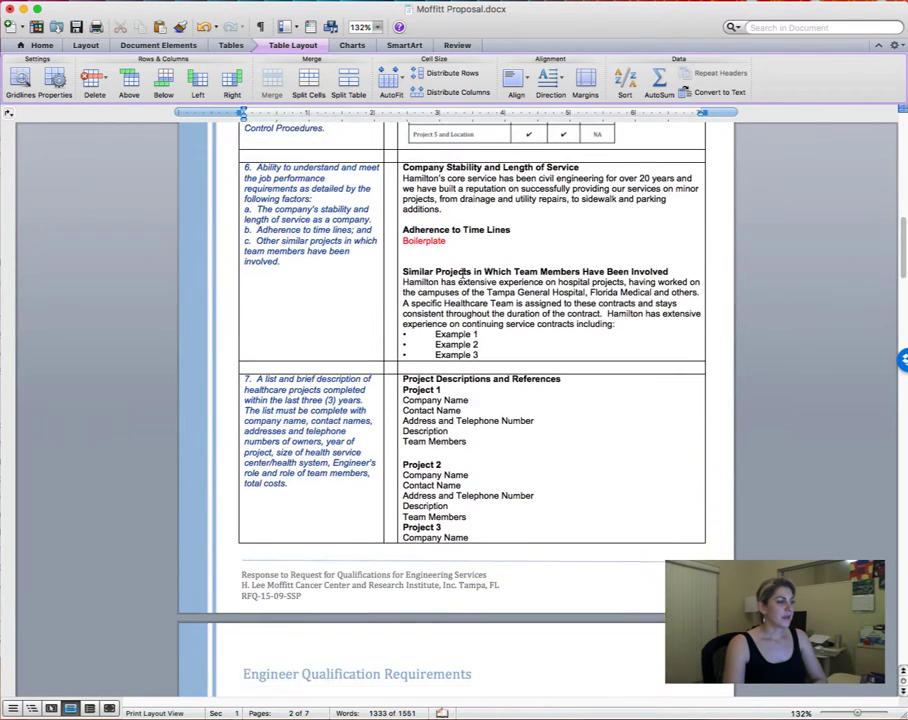
scroll(464, 271, up, 2)
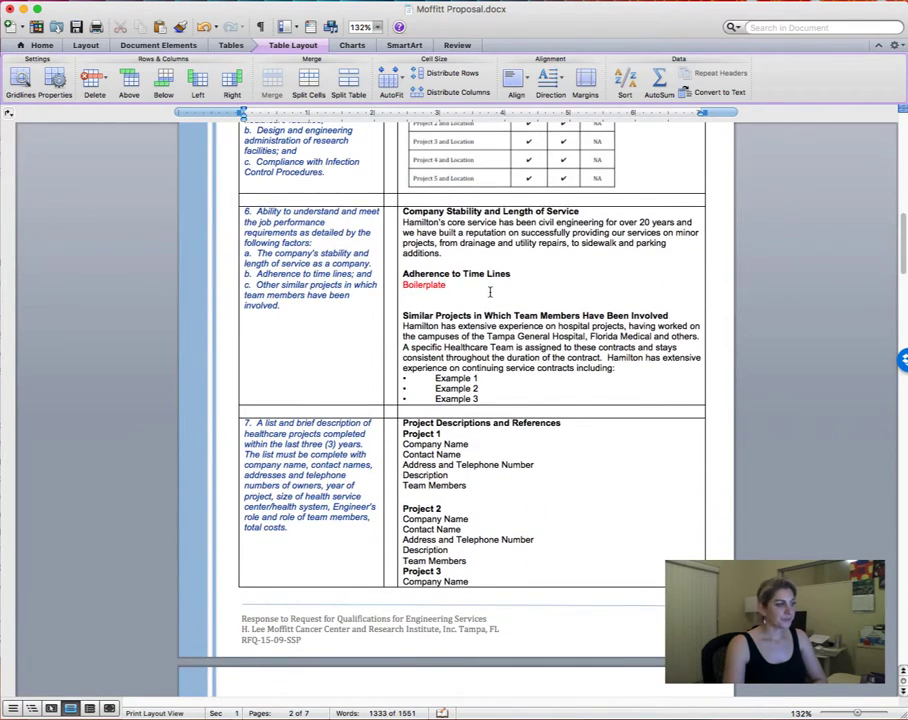
scroll(462, 296, up, 1)
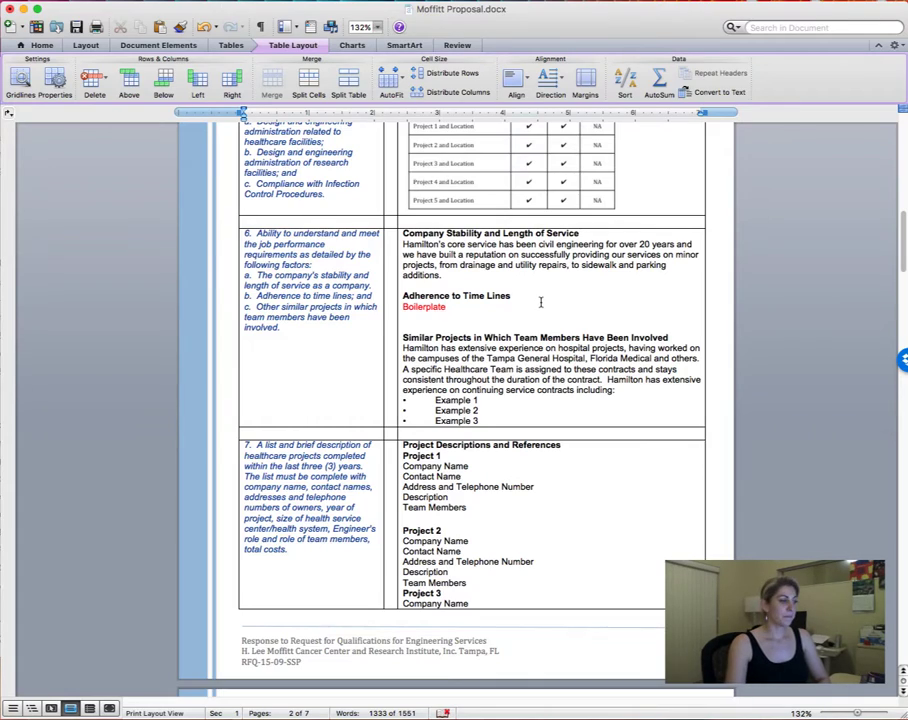
scroll(540, 302, up, 2)
scroll(540, 302, up, 8)
scroll(560, 303, up, 6)
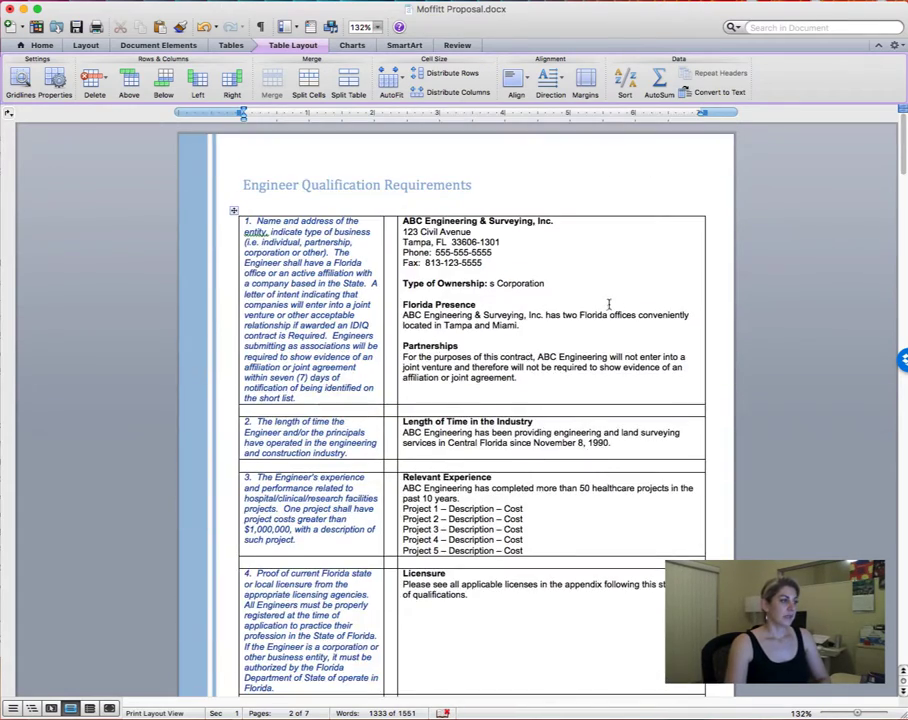
scroll(608, 304, down, 3)
scroll(600, 302, down, 5)
scroll(570, 299, down, 2)
scroll(551, 297, down, 1)
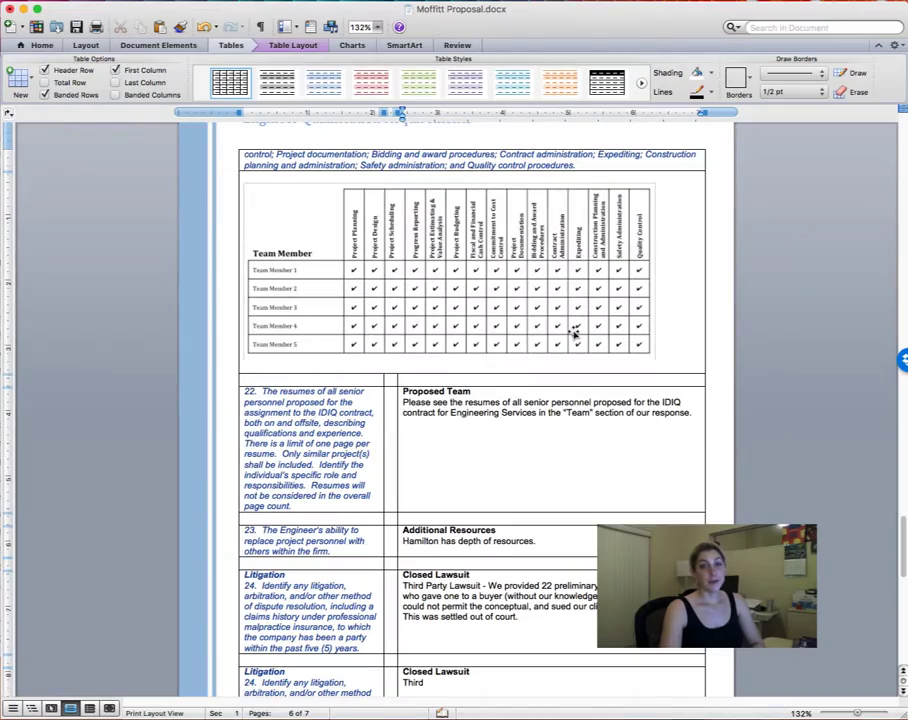
Step: Select the entire question/response table from row 1 to the Litigation row and set Borders to None
scroll(575, 333, up, 10)
scroll(575, 333, up, 15)
scroll(575, 333, up, 10)
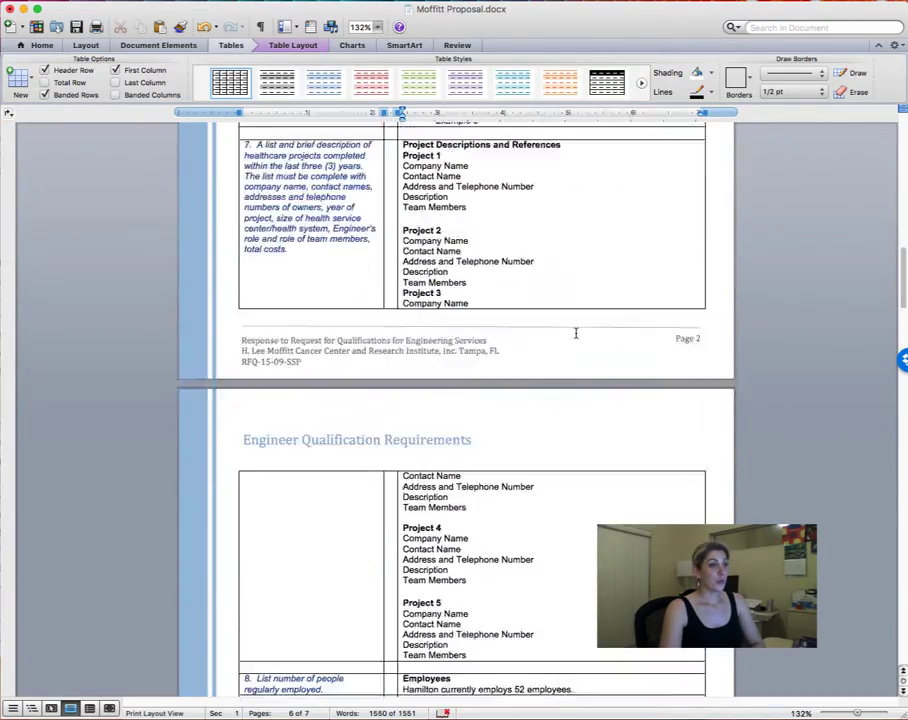
scroll(575, 333, up, 10)
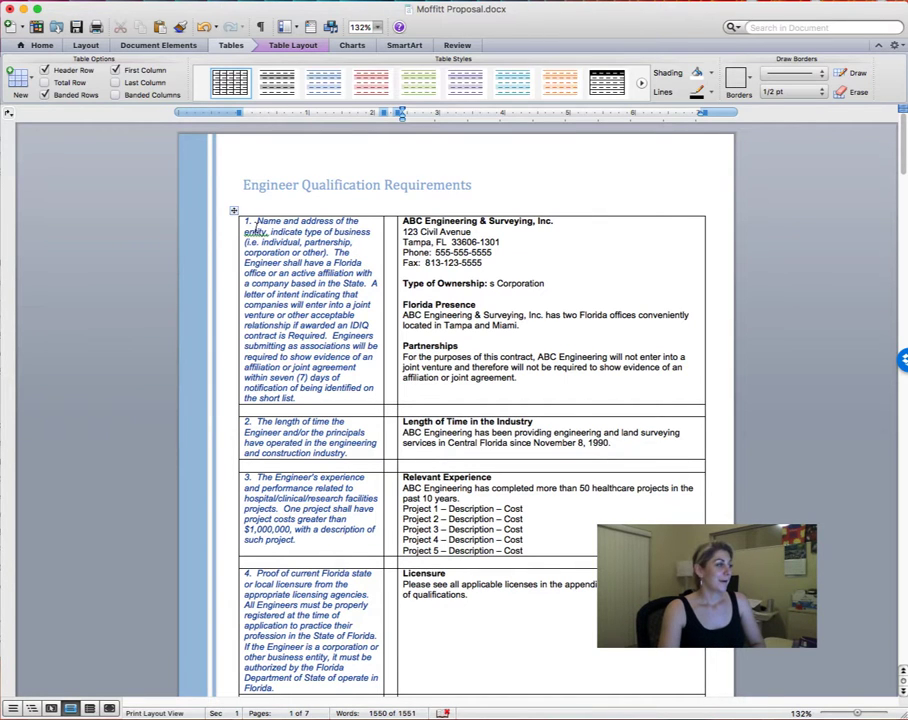
mouse_move(240, 222)
mouse_down()
mouse_move(497, 353)
mouse_move(497, 700)
mouse_up()
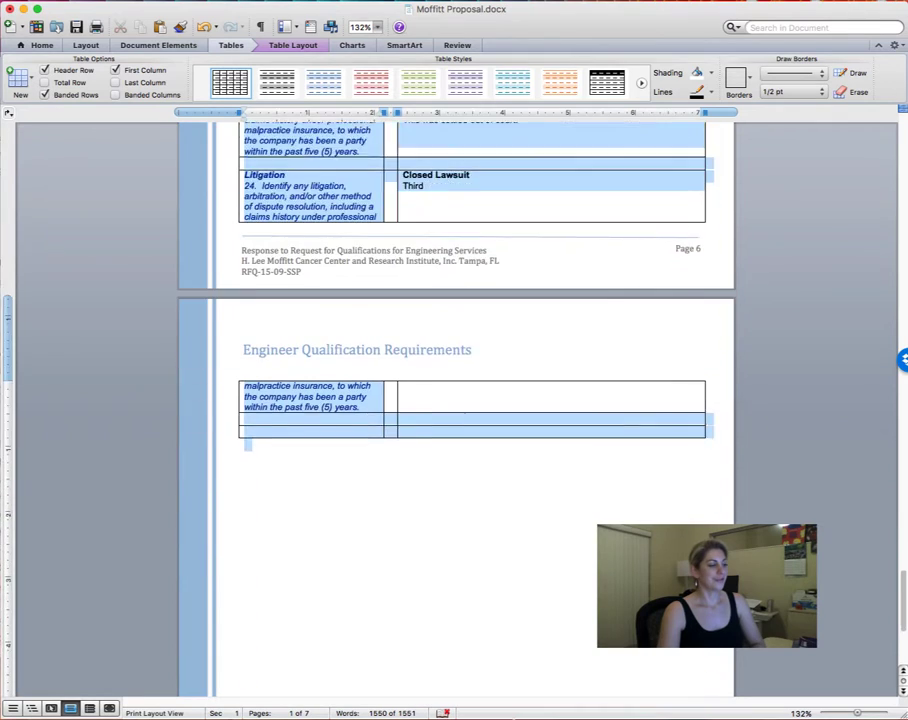
drag(497, 700, 535, 312)
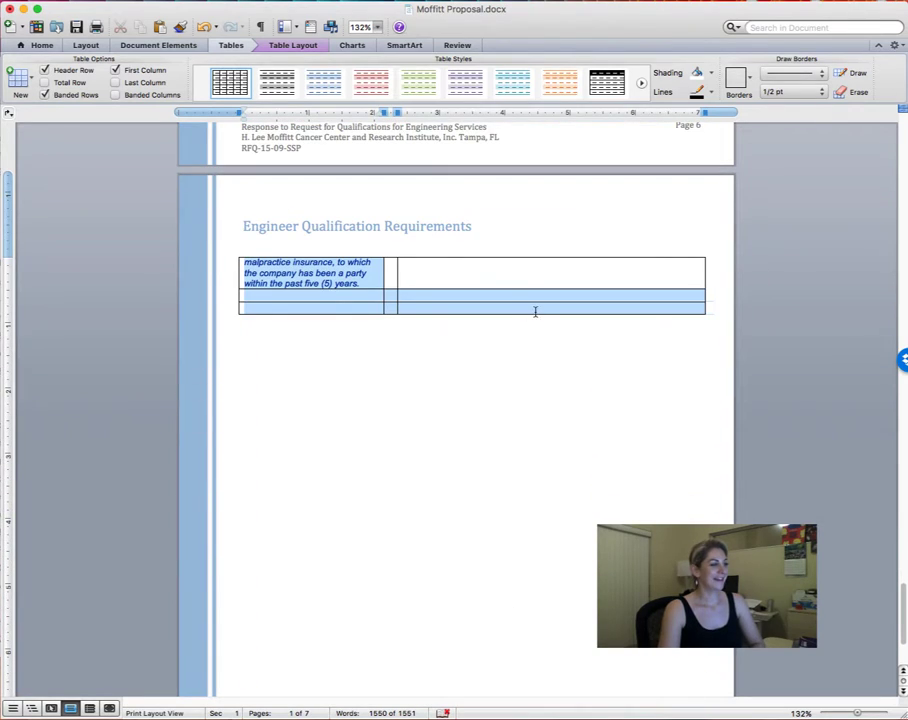
click(752, 83)
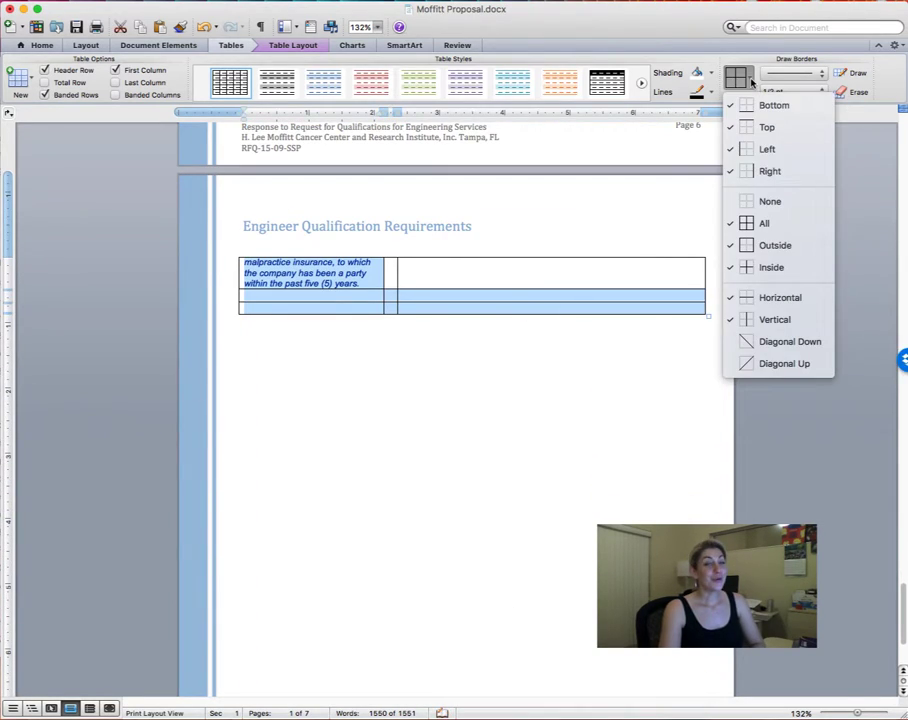
key(Return)
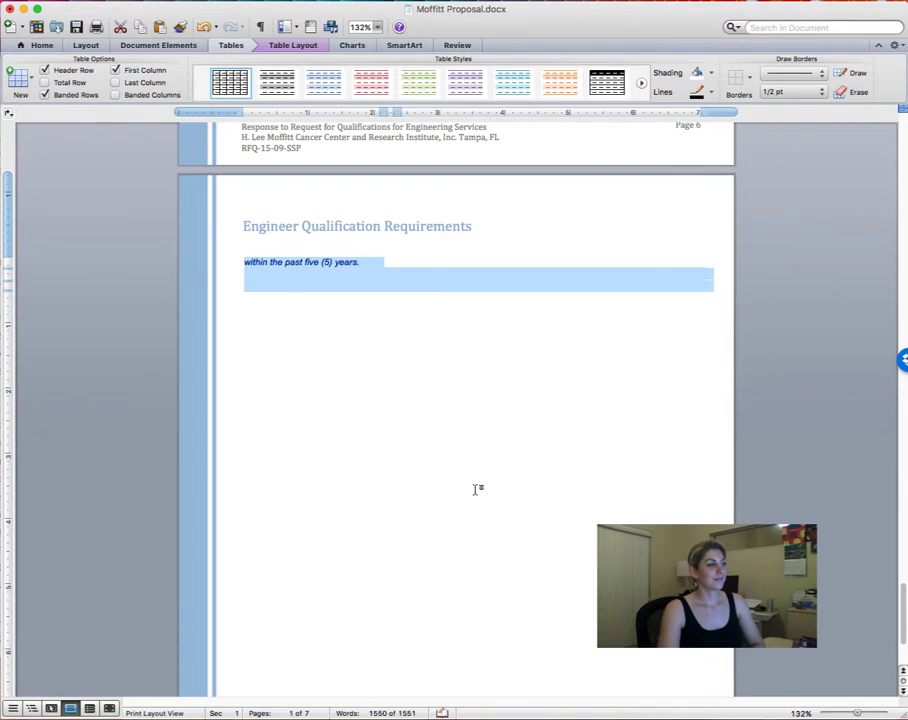
click(463, 475)
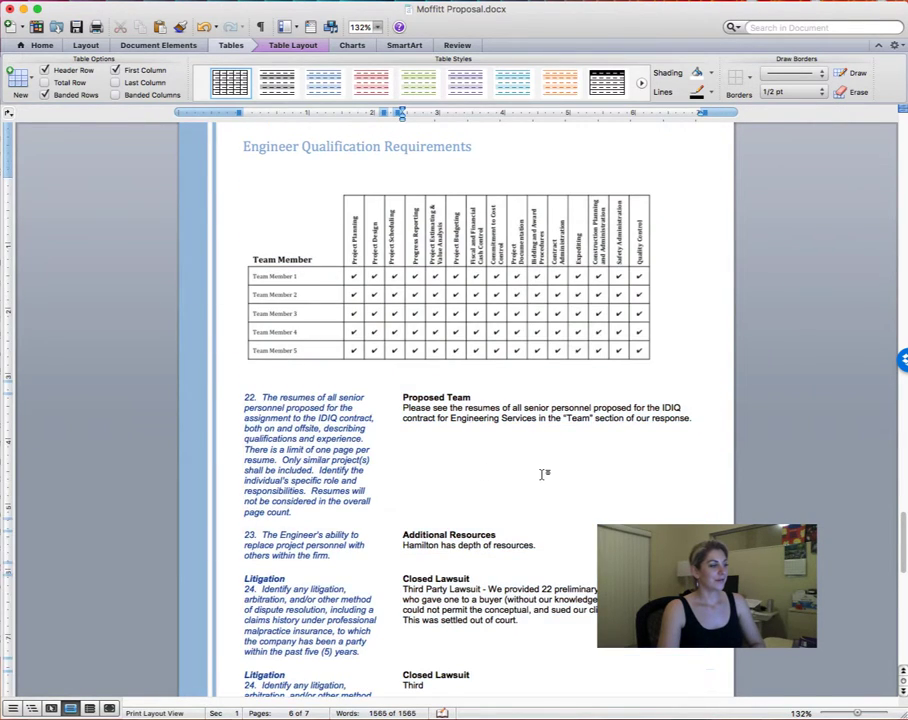
scroll(543, 474, up, 8)
scroll(540, 472, up, 4)
scroll(540, 472, up, 3)
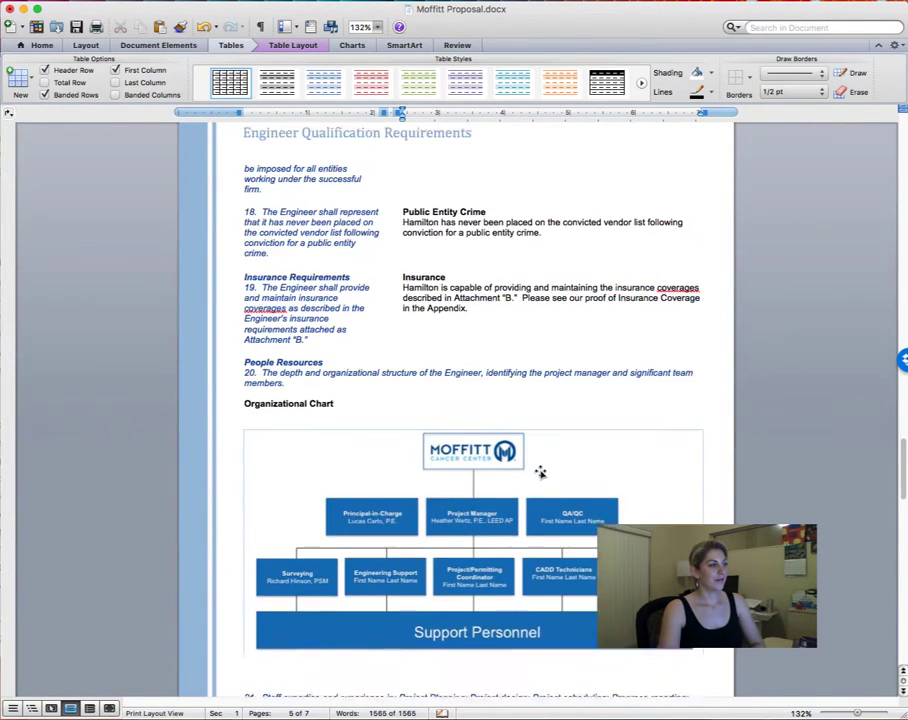
scroll(540, 472, up, 2)
scroll(546, 475, up, 5)
scroll(543, 474, up, 4)
scroll(543, 474, up, 5)
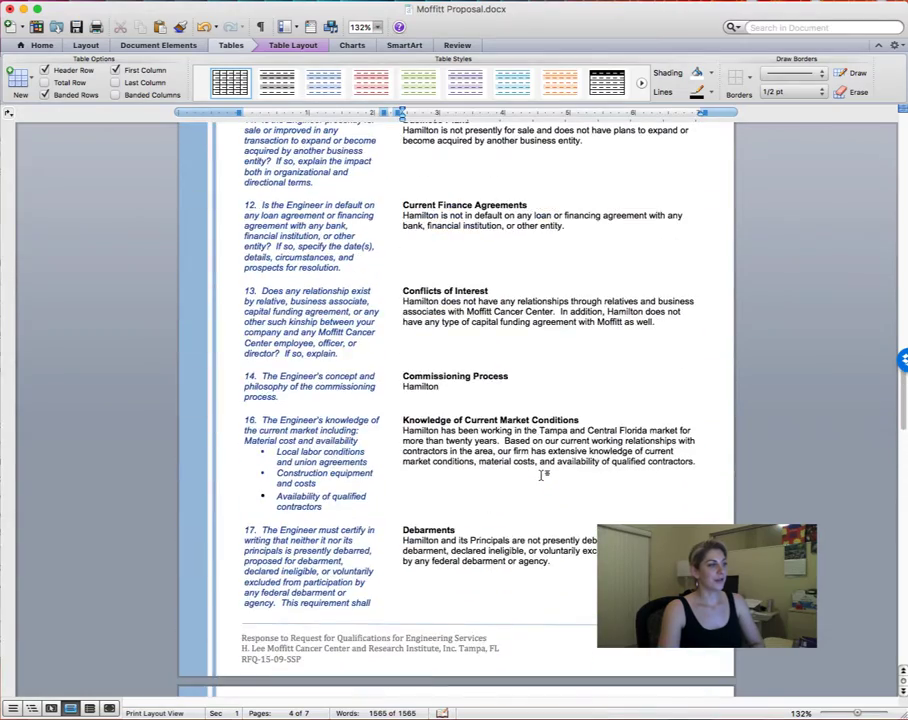
scroll(542, 475, up, 2)
scroll(541, 476, up, 2)
scroll(541, 476, up, 3)
scroll(541, 475, up, 5)
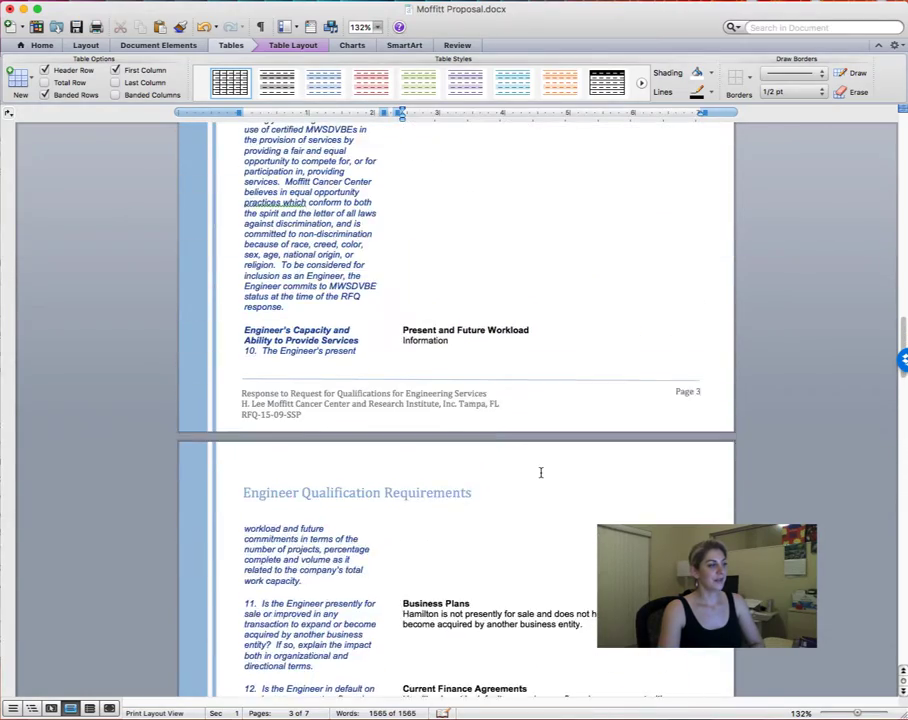
scroll(540, 474, up, 4)
scroll(540, 472, up, 3)
scroll(540, 472, up, 3)
scroll(540, 472, up, 2)
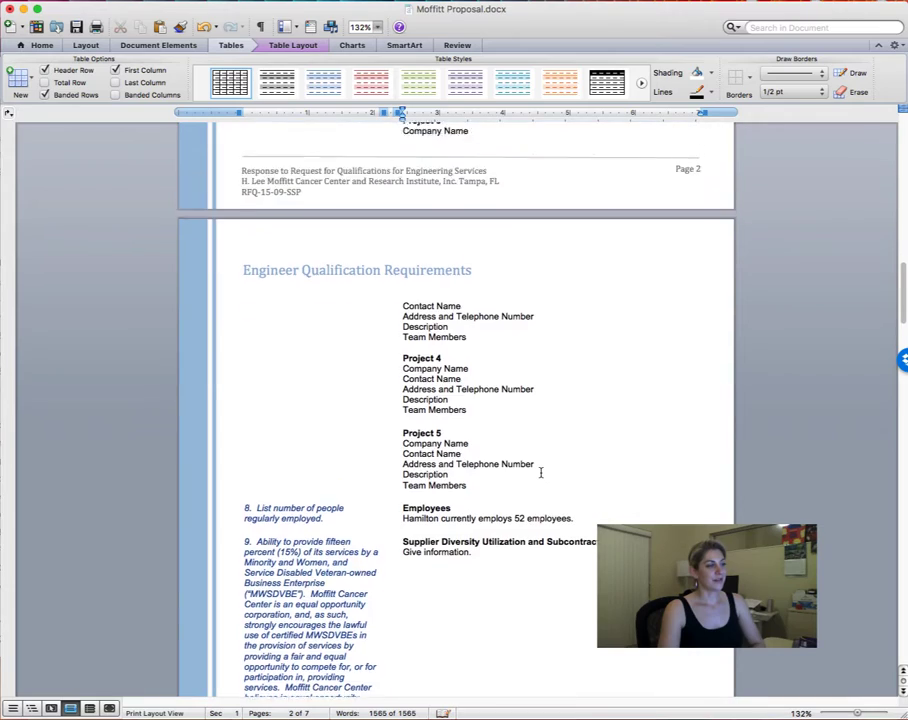
scroll(540, 472, up, 3)
scroll(540, 472, up, 6)
scroll(540, 472, up, 8)
scroll(540, 471, up, 4)
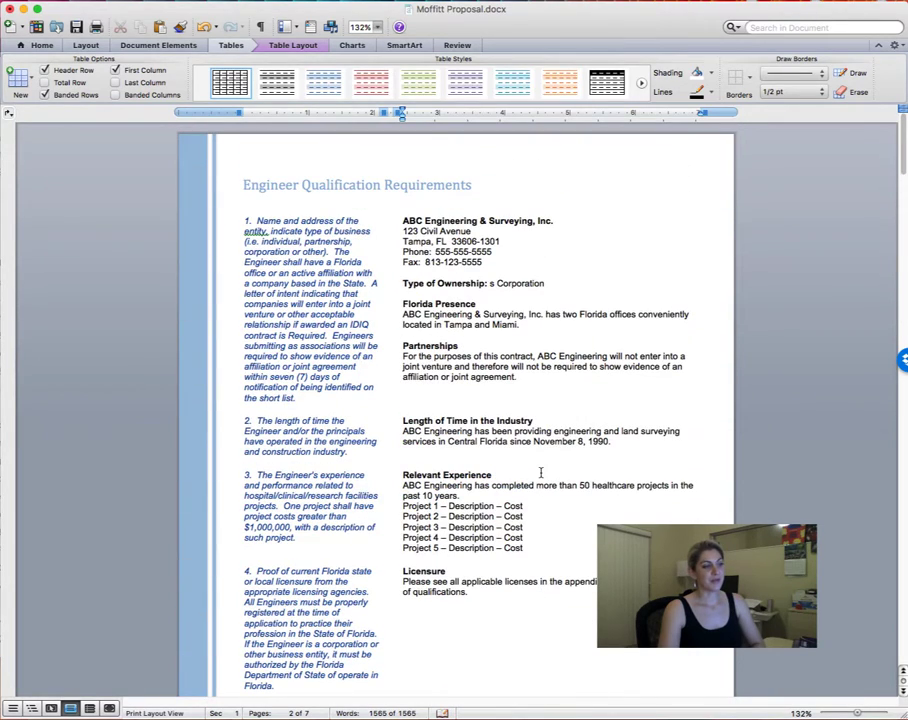
click(470, 390)
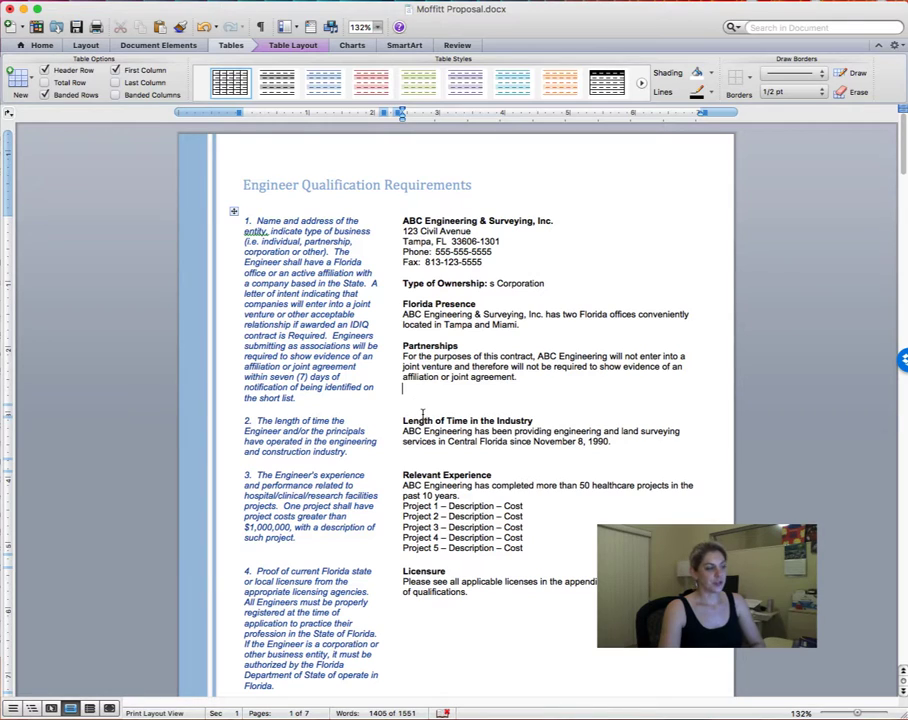